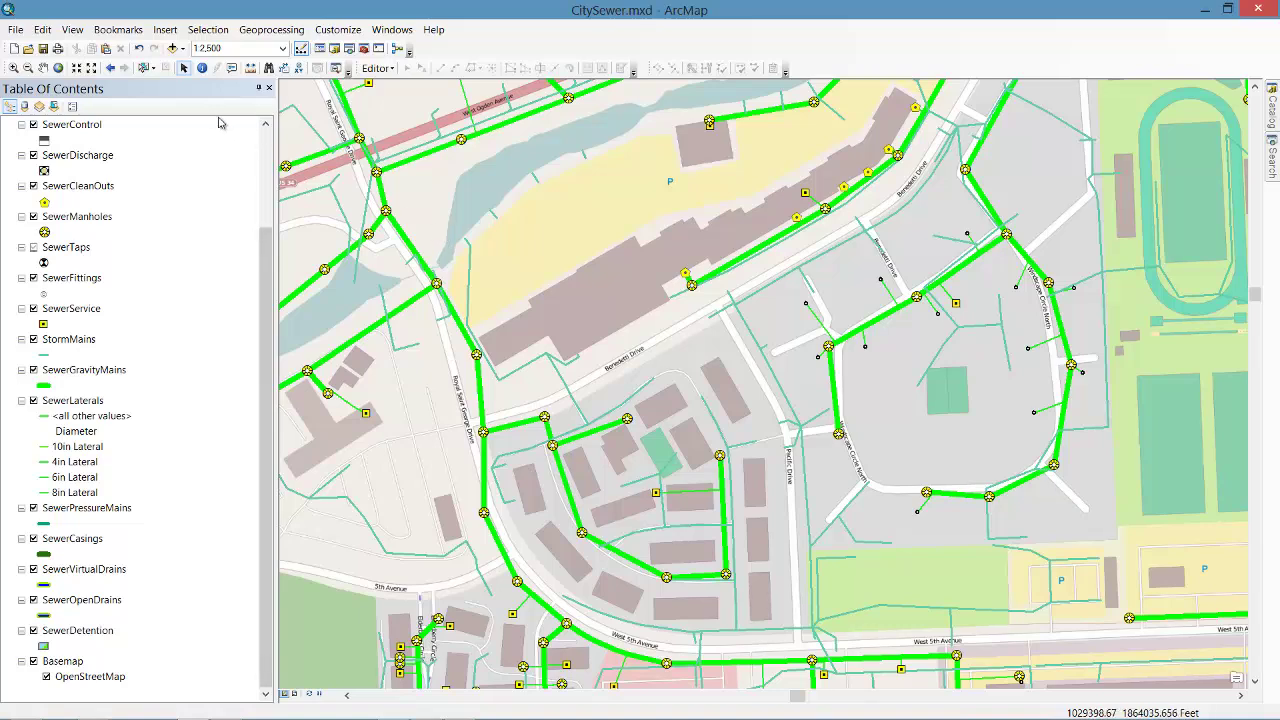
Step: Drag a selection box over the map view to select all 401 sewer features, then pick SewerControl
{"action": "left_click", "coordinate": [144, 67]}
{"action": "left_click_drag", "start_coordinate": [304, 92], "coordinate": [1216, 667]}
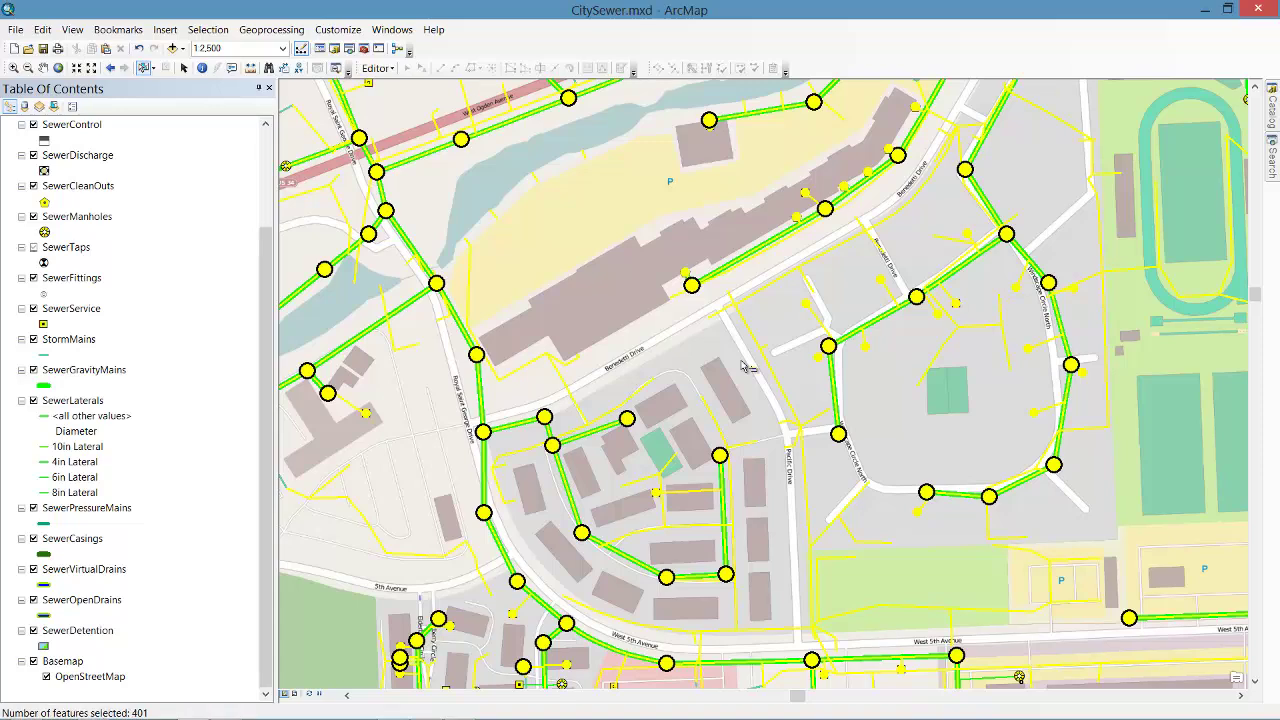
{"action": "left_click", "coordinate": [78, 126]}
Step: Start Export To CAD from SewerControl and add the sewer layers through SewerDetention as inputs
{"action": "right_click", "coordinate": [80, 128]}
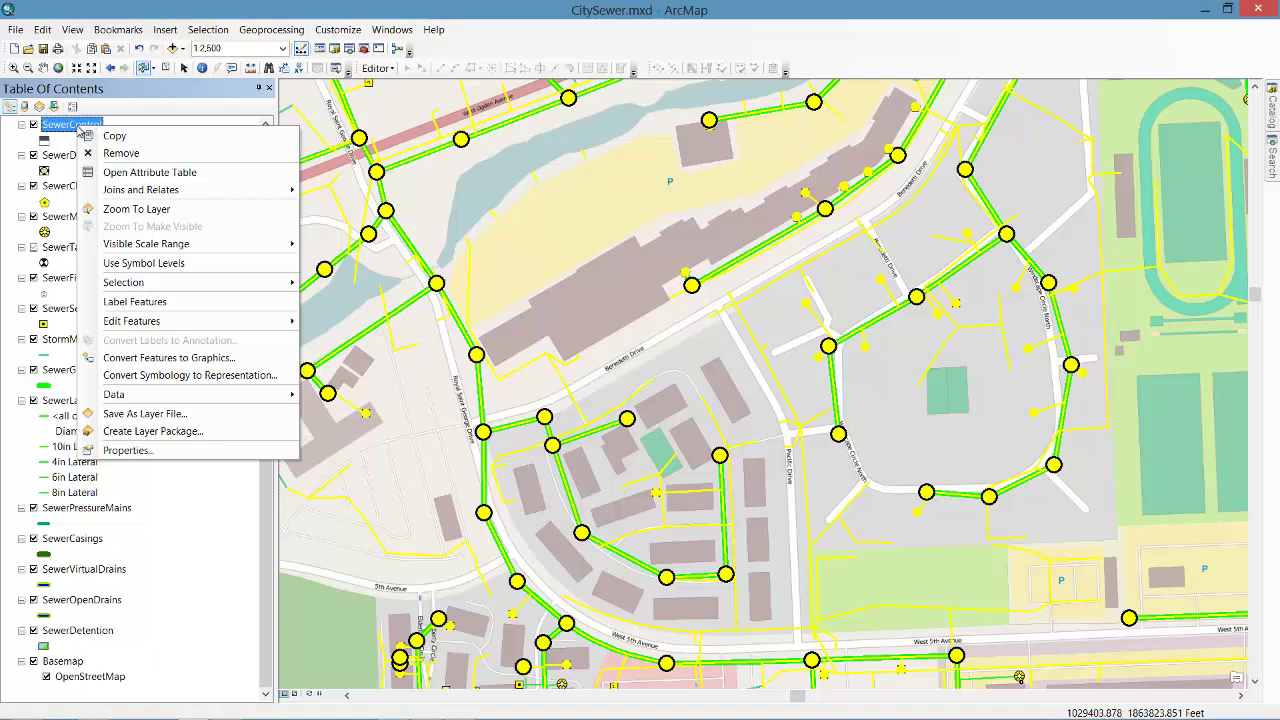
{"action": "mouse_move", "coordinate": [166, 398]}
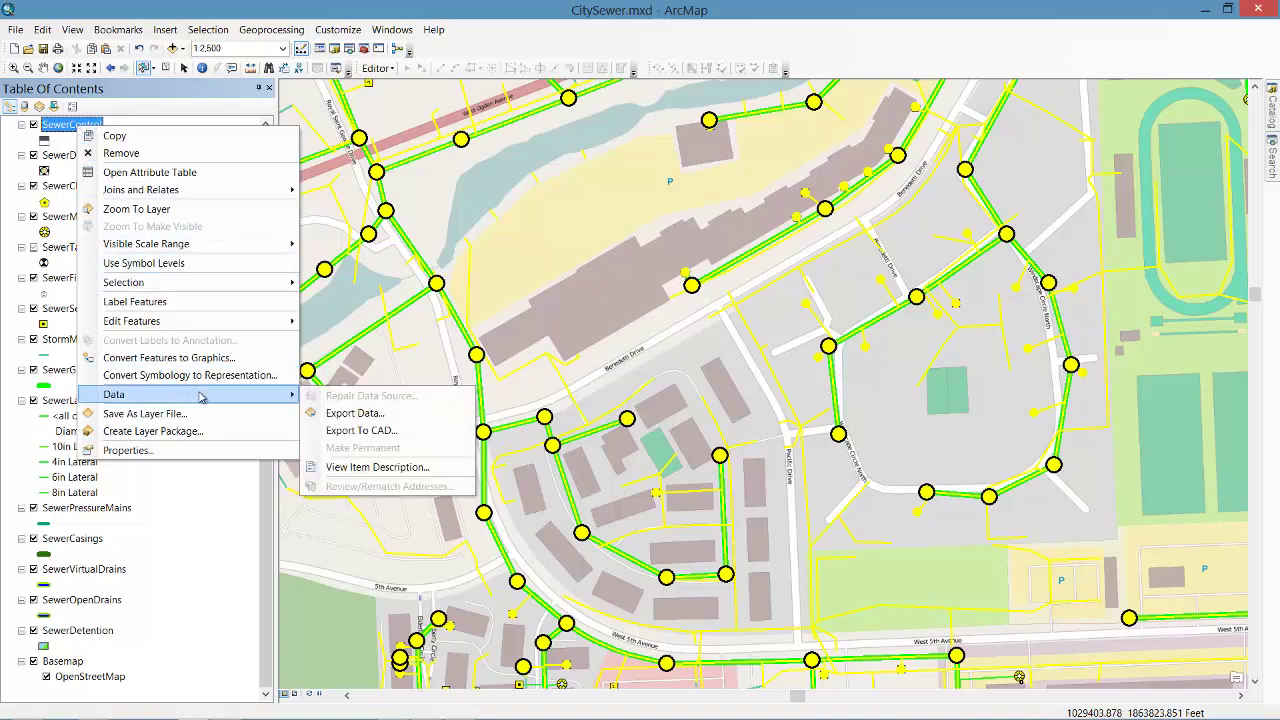
{"action": "left_click", "coordinate": [364, 431]}
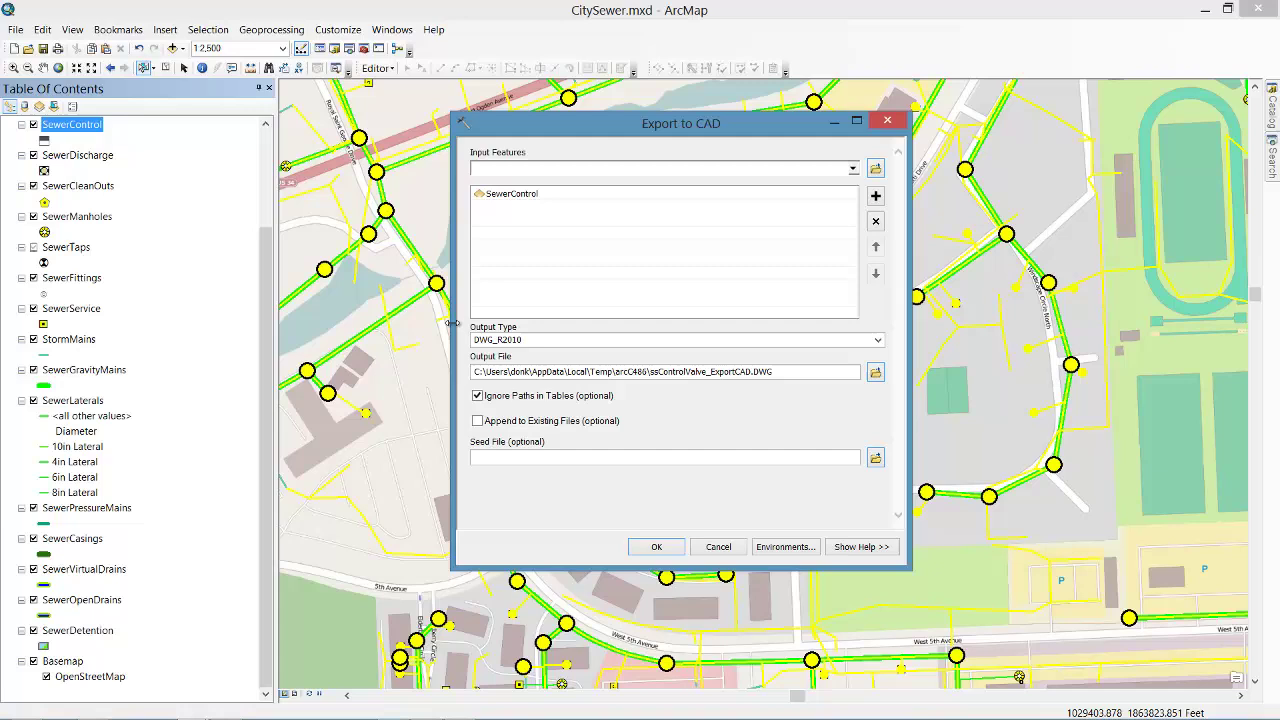
{"action": "left_click", "coordinate": [80, 160]}
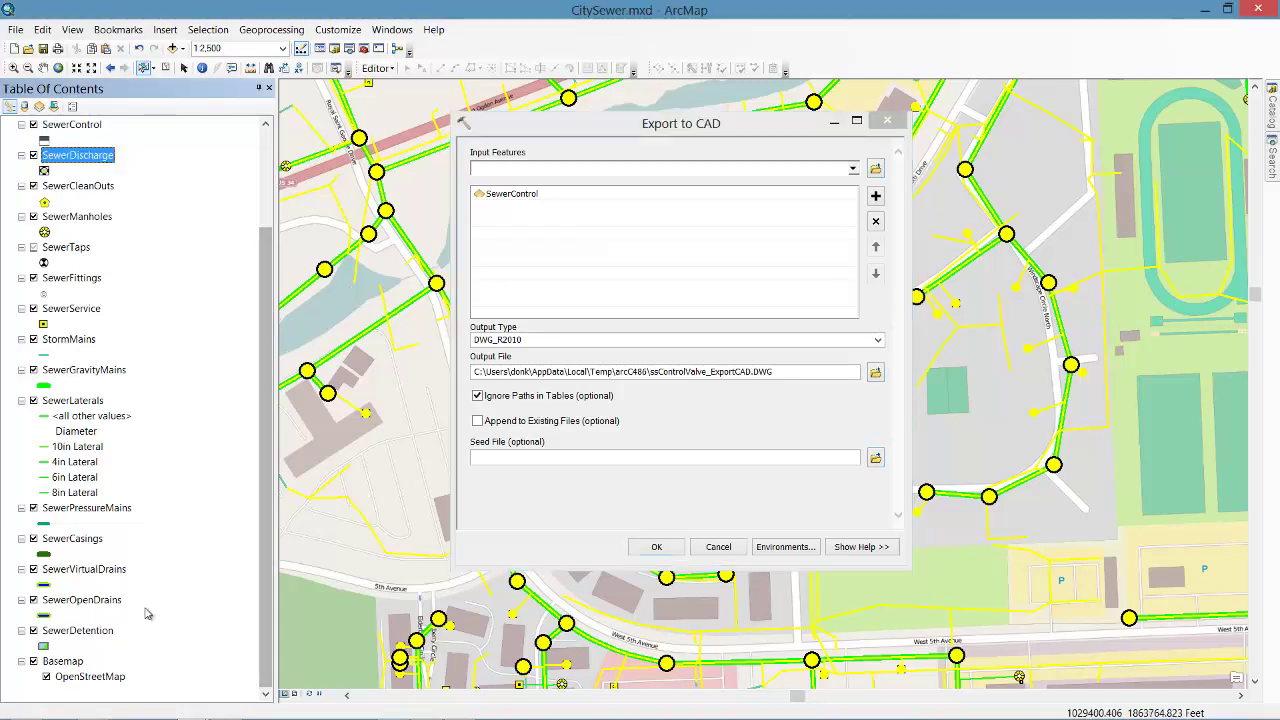
{"action": "left_click", "coordinate": [80, 632], "text": "shift"}
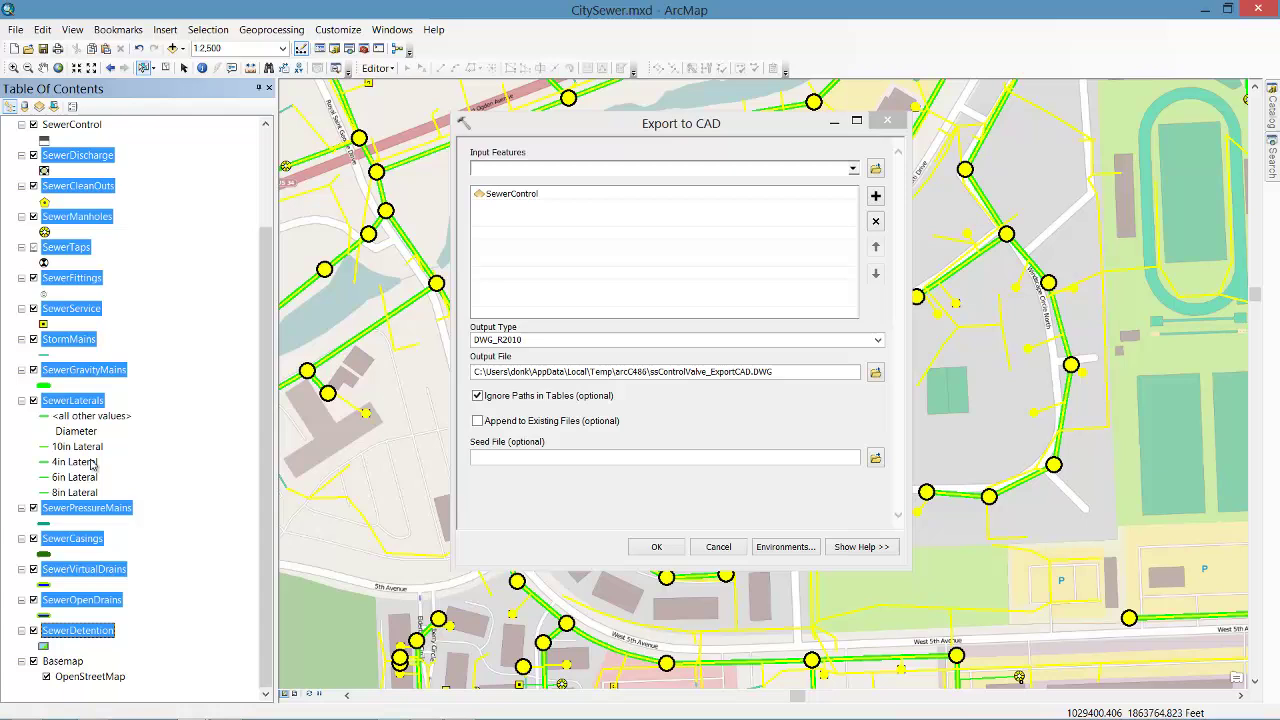
{"action": "left_click_drag", "start_coordinate": [66, 160], "coordinate": [474, 243]}
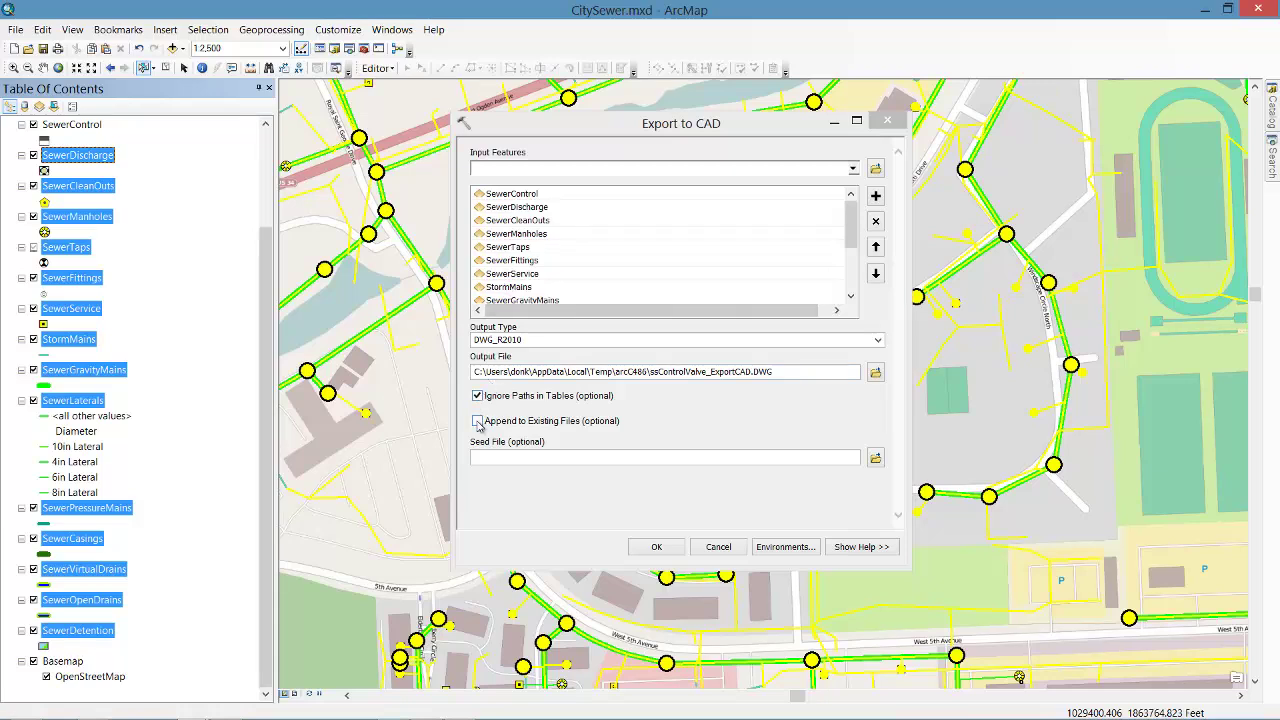
Step: Keep DWG_R2010 format, set the output file to SewerExisting.DWG, and run the export
{"action": "left_click", "coordinate": [879, 341]}
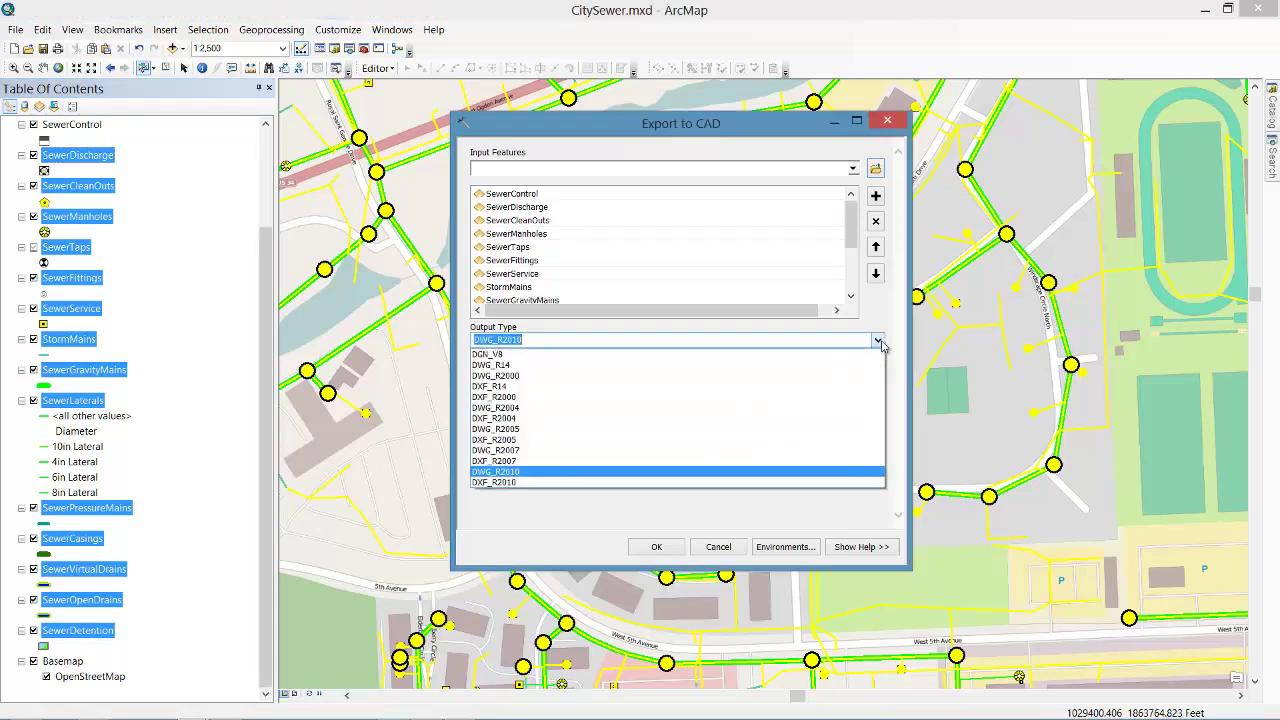
{"action": "left_click", "coordinate": [885, 318]}
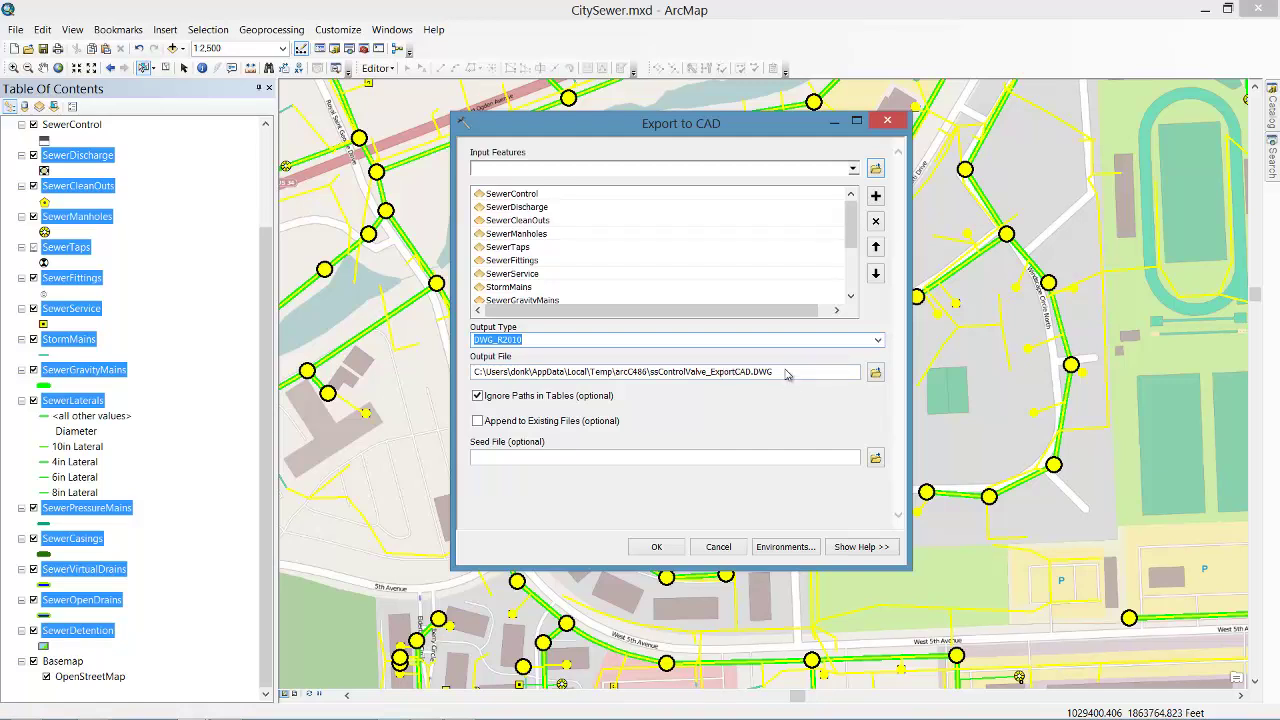
{"action": "left_click_drag", "start_coordinate": [775, 372], "coordinate": [474, 372]}
{"action": "type", "text": "C:\\UserData\\Naperville\\SewerExisting.DWG"}
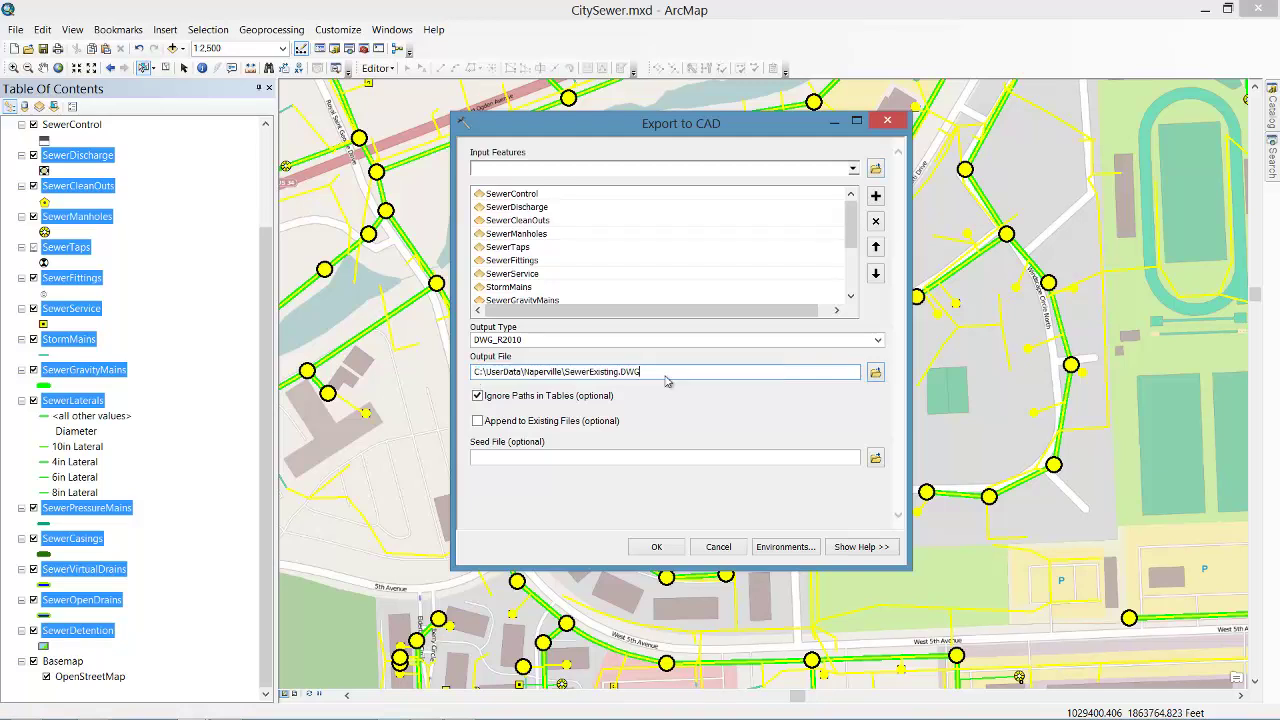
{"action": "left_click", "coordinate": [657, 548]}
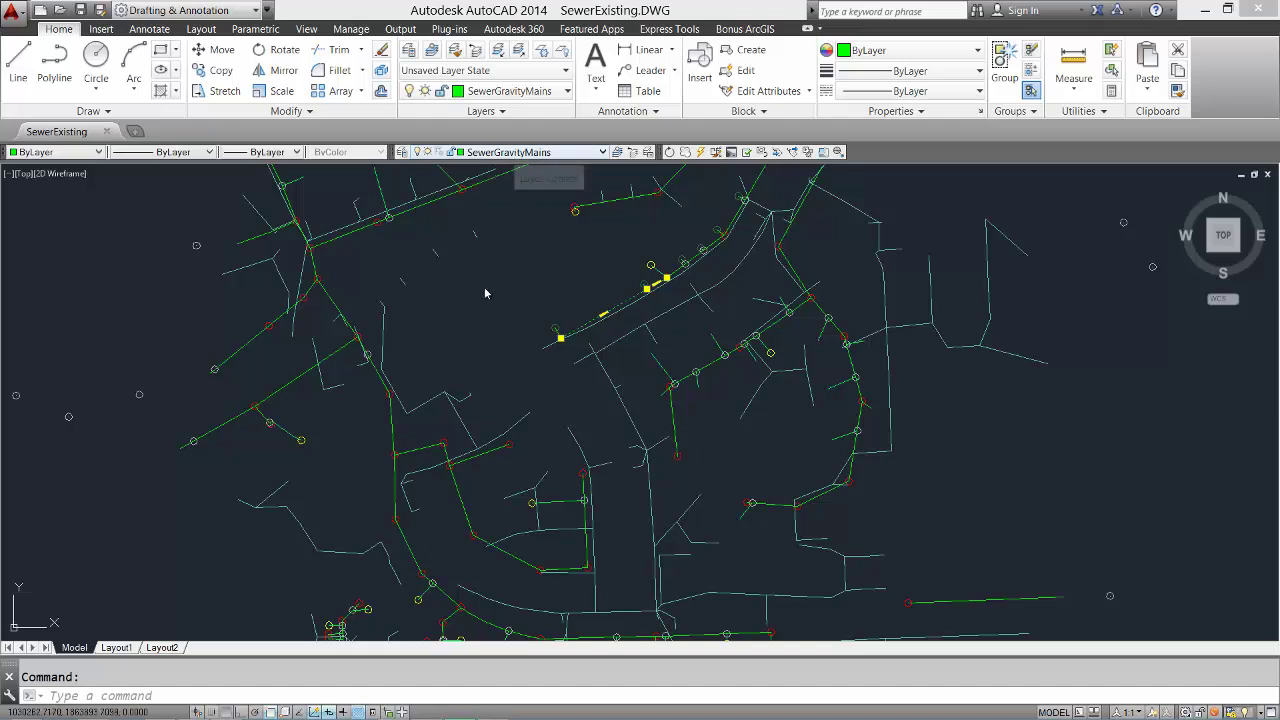
Step: Select a sewer tap on the main line in SewerExisting and display its full properties
{"action": "left_click", "coordinate": [301, 438]}
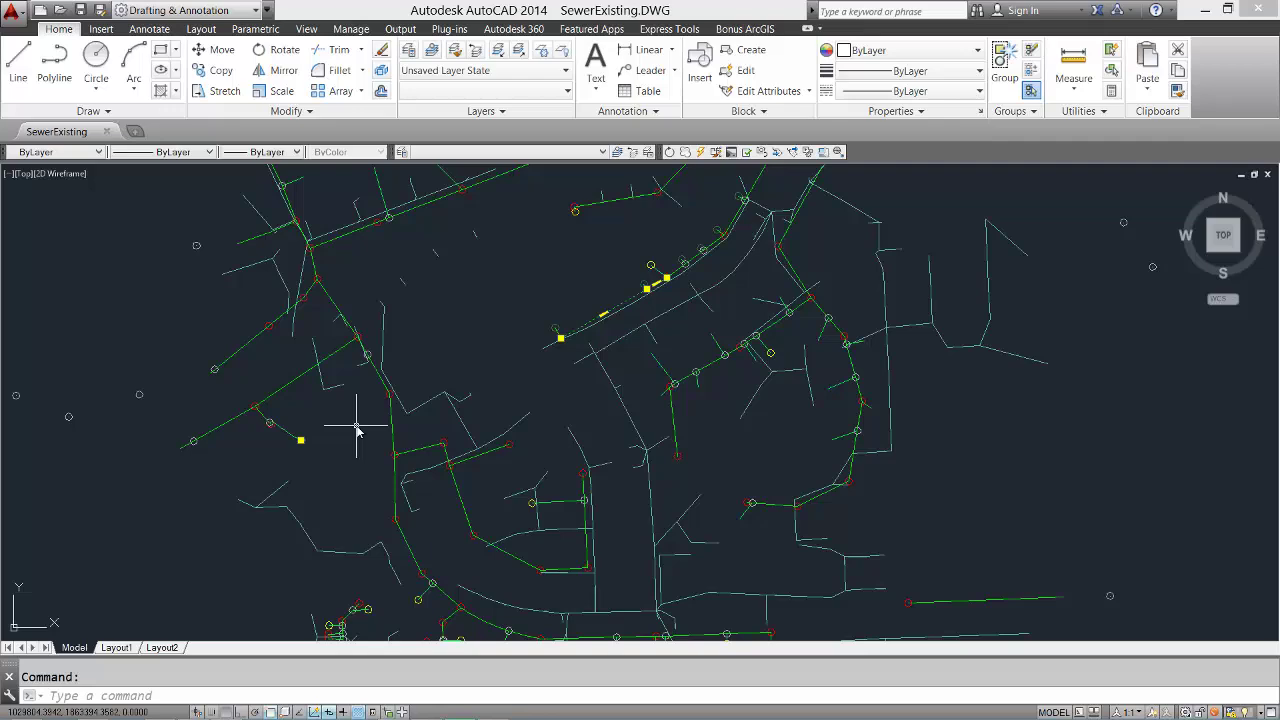
{"action": "key", "text": "Escape"}
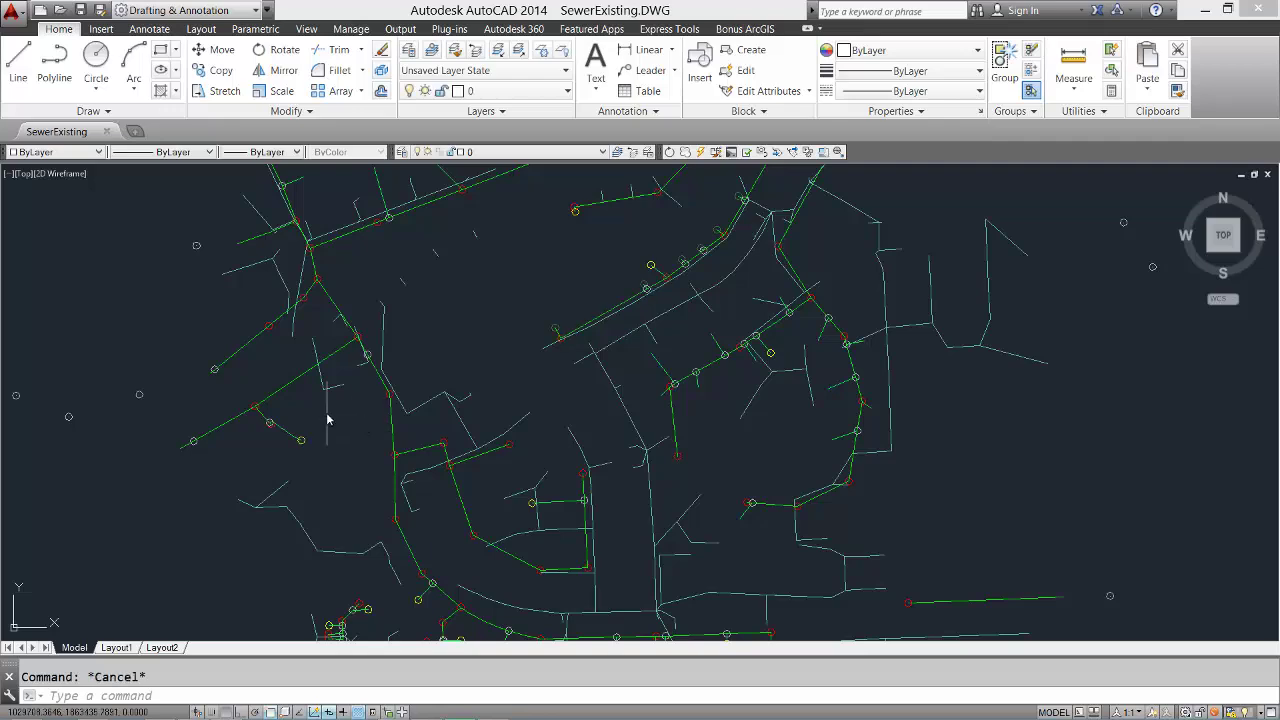
{"action": "scroll", "coordinate": [340, 423], "scroll_direction": "up", "scroll_amount": 3}
{"action": "left_click_drag", "start_coordinate": [600, 528], "coordinate": [614, 530]}
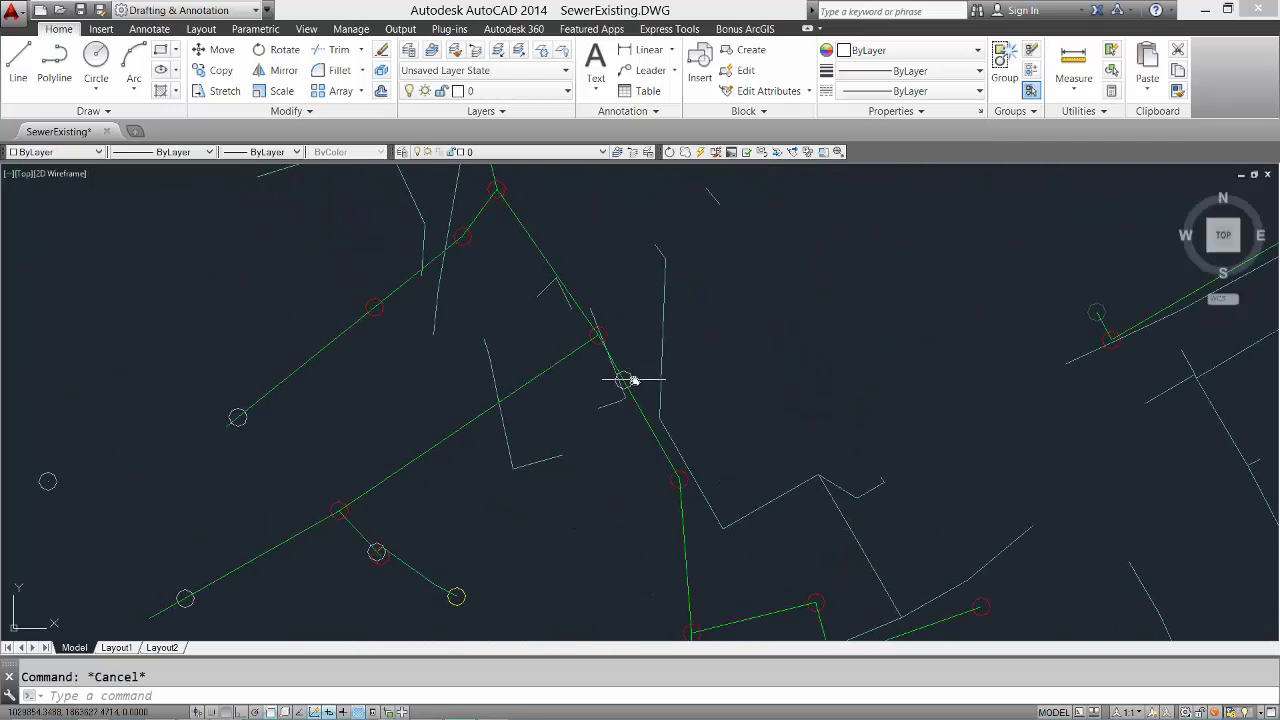
{"action": "left_click", "coordinate": [626, 380]}
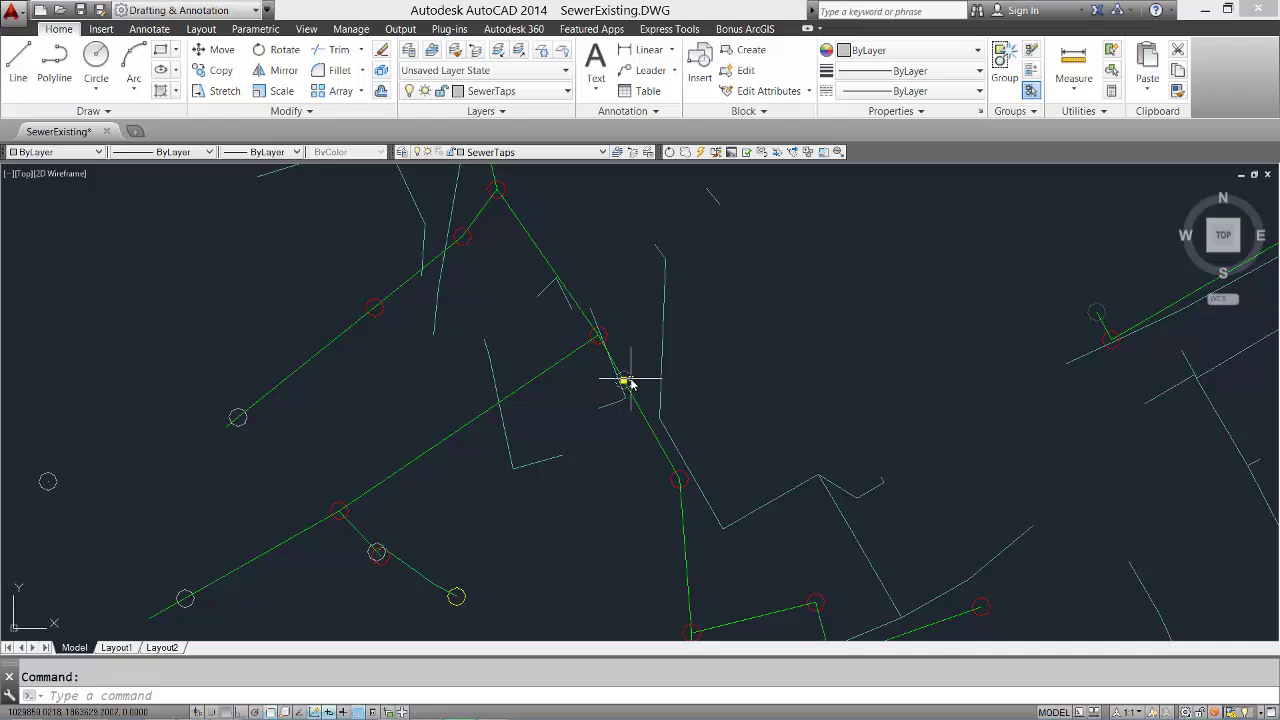
{"action": "right_click", "coordinate": [630, 380]}
{"action": "left_click", "coordinate": [680, 675]}
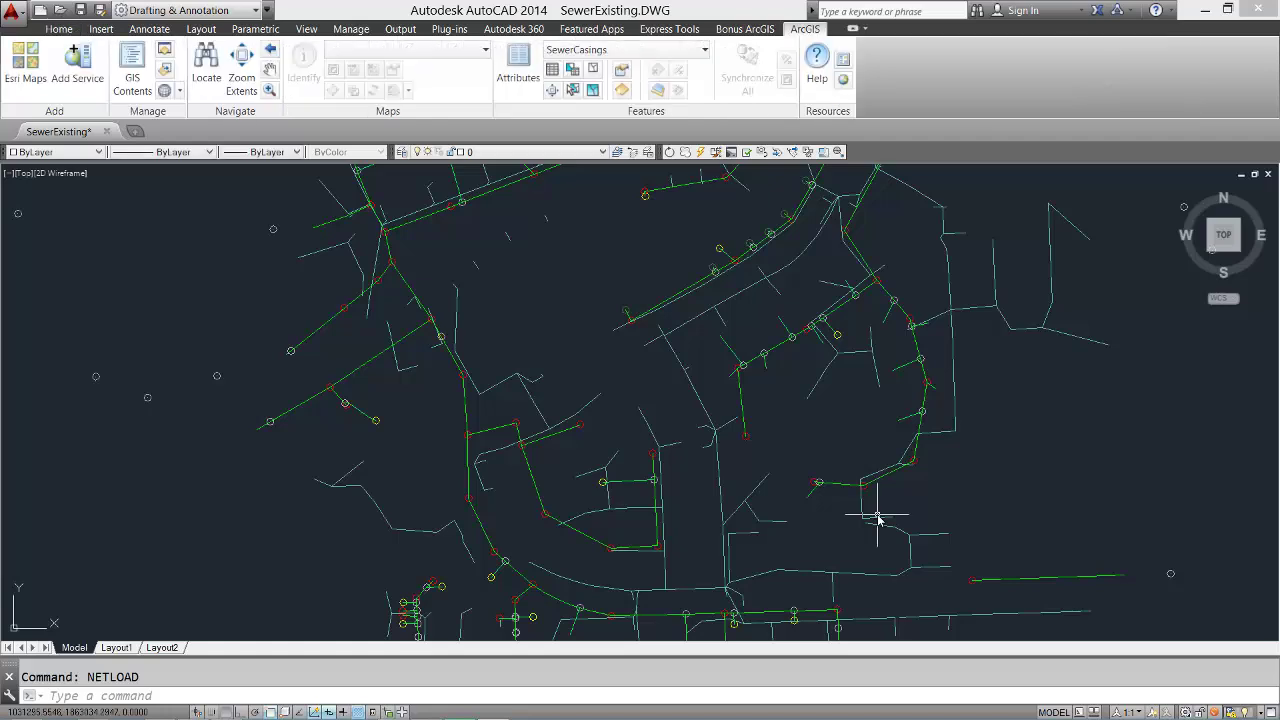
Step: View the GIS attributes of a storm main line near the drawing centre, then close them
{"action": "left_click", "coordinate": [698, 318]}
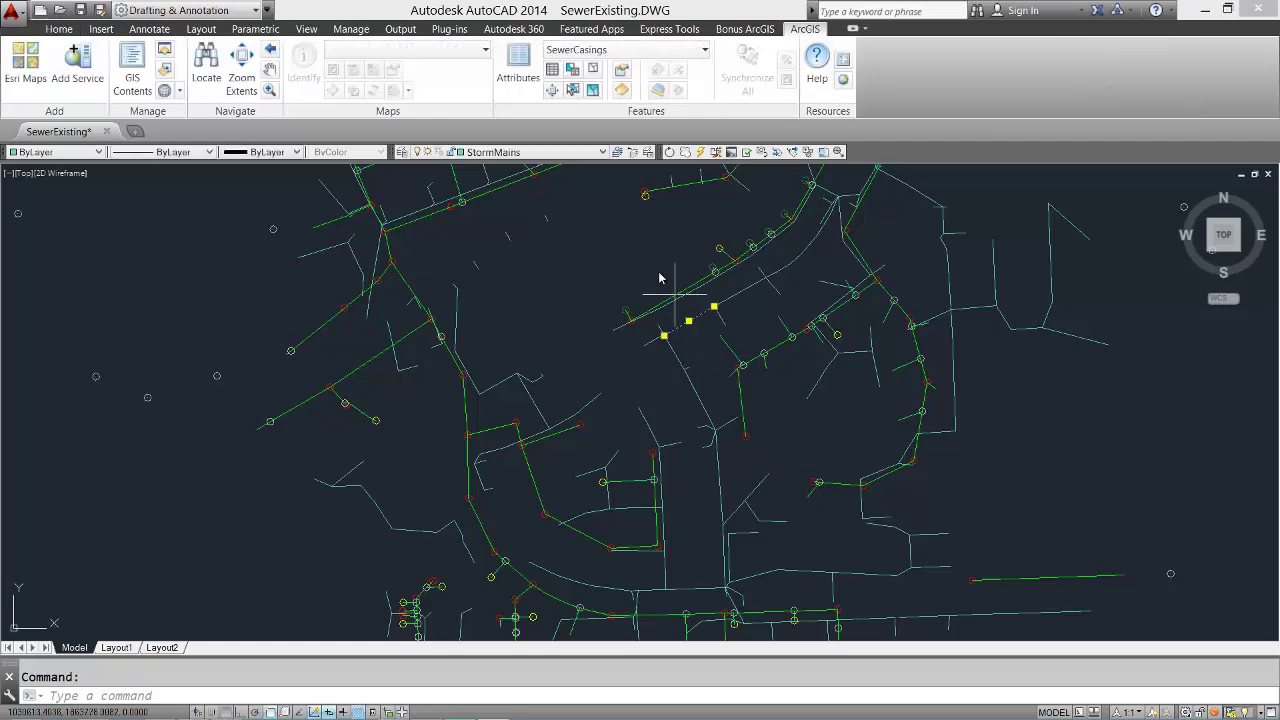
{"action": "left_click", "coordinate": [512, 72]}
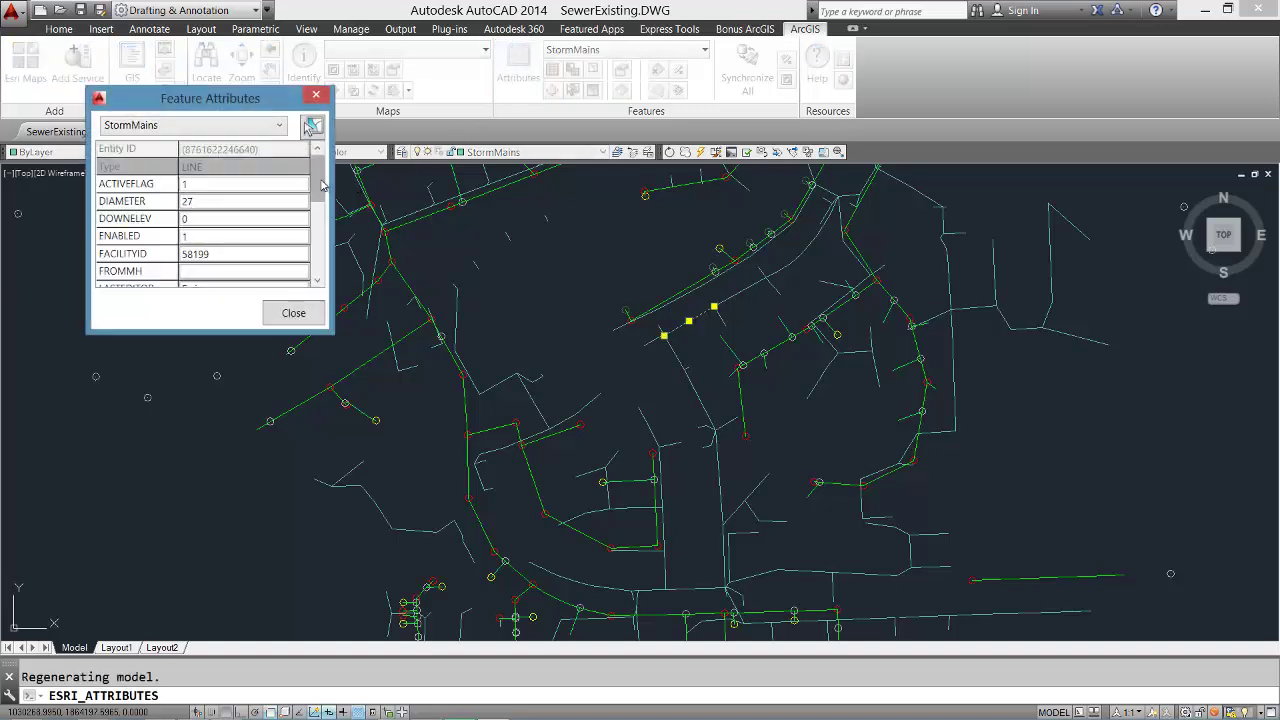
{"action": "mouse_move", "coordinate": [322, 185]}
{"action": "left_mouse_down"}
{"action": "mouse_move", "coordinate": [324, 246]}
{"action": "mouse_move", "coordinate": [322, 180]}
{"action": "left_mouse_up"}
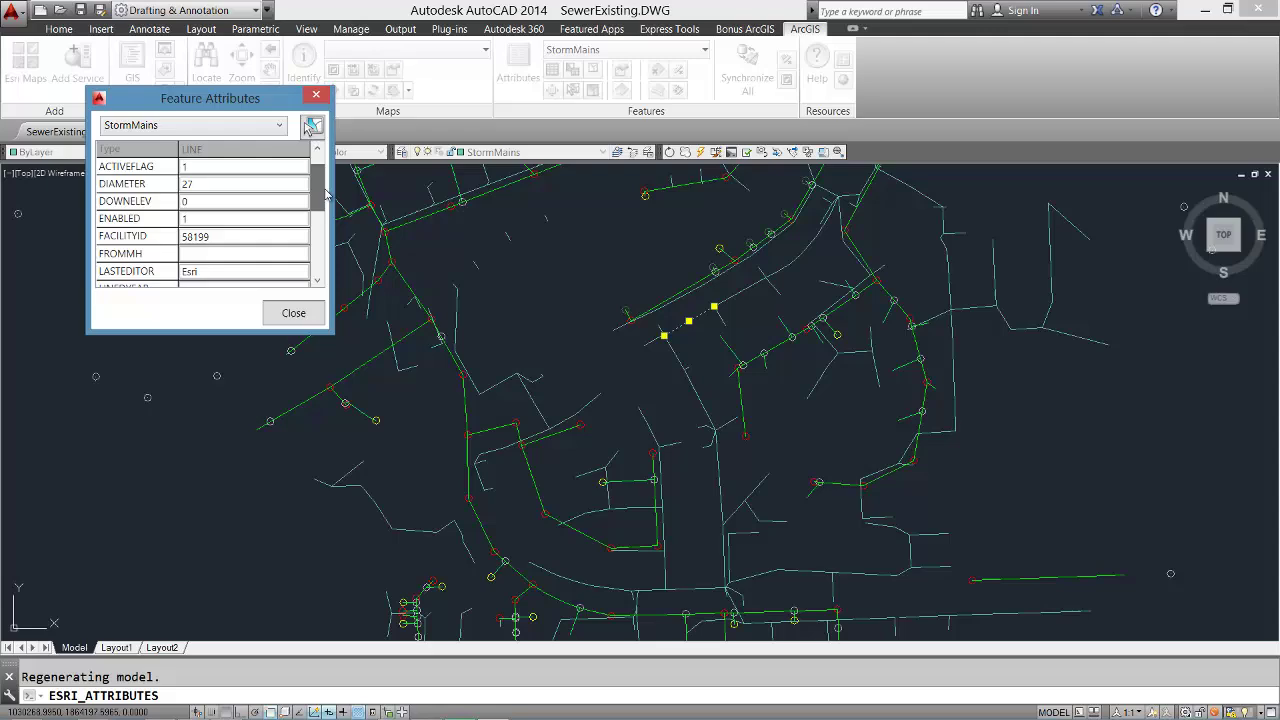
{"action": "left_click", "coordinate": [314, 96]}
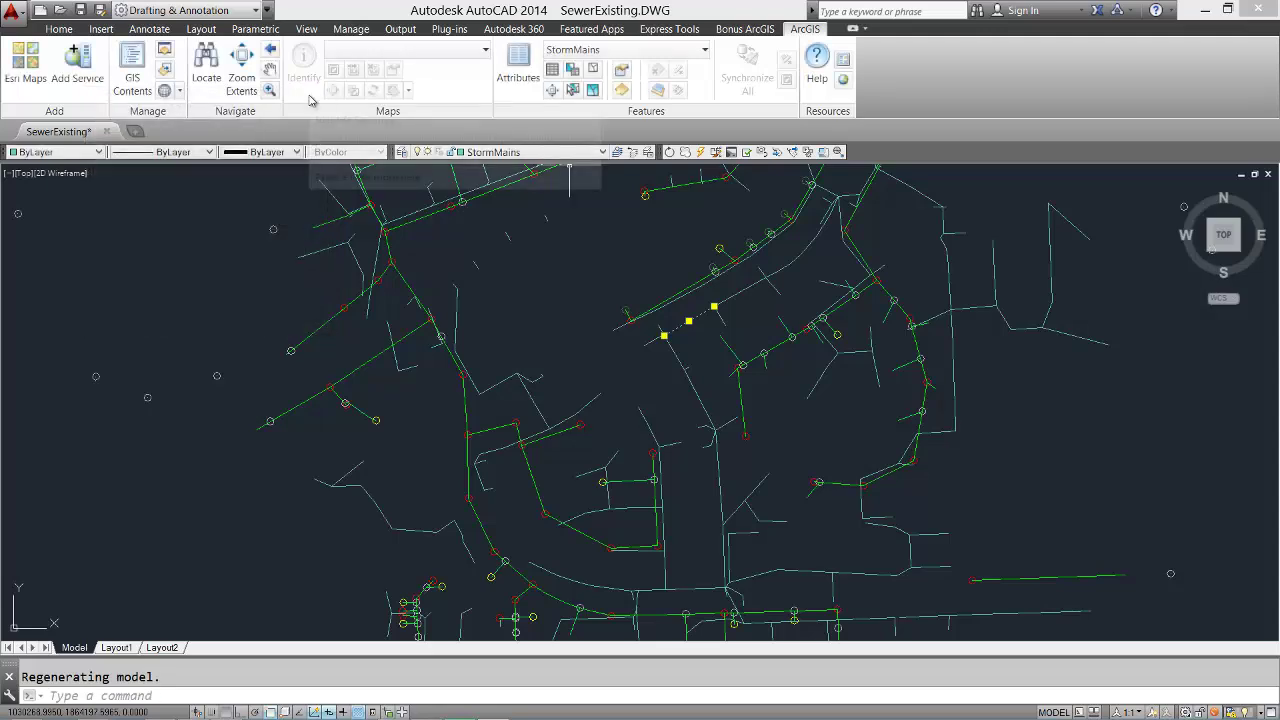
Step: Open the StormMains attribute table, switch to the SewerLaterals feature class, then close the table
{"action": "left_click", "coordinate": [552, 70]}
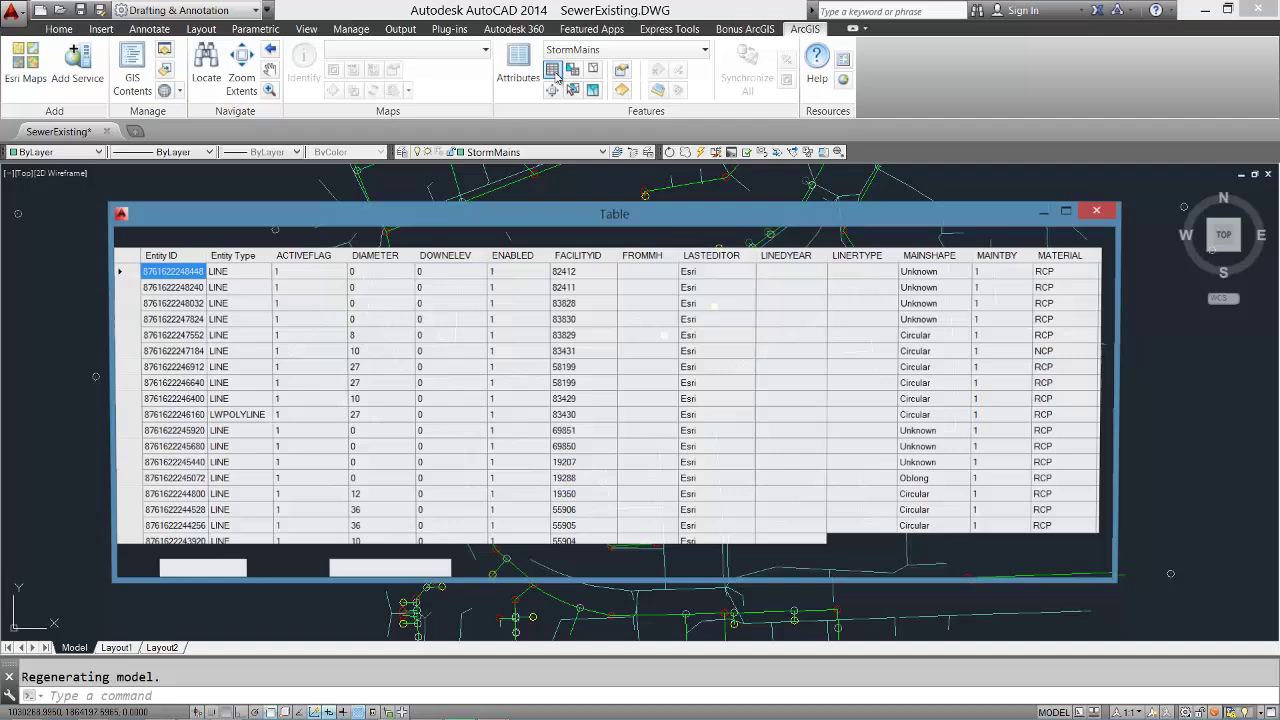
{"action": "scroll", "coordinate": [657, 358], "scroll_direction": "down", "scroll_amount": 3}
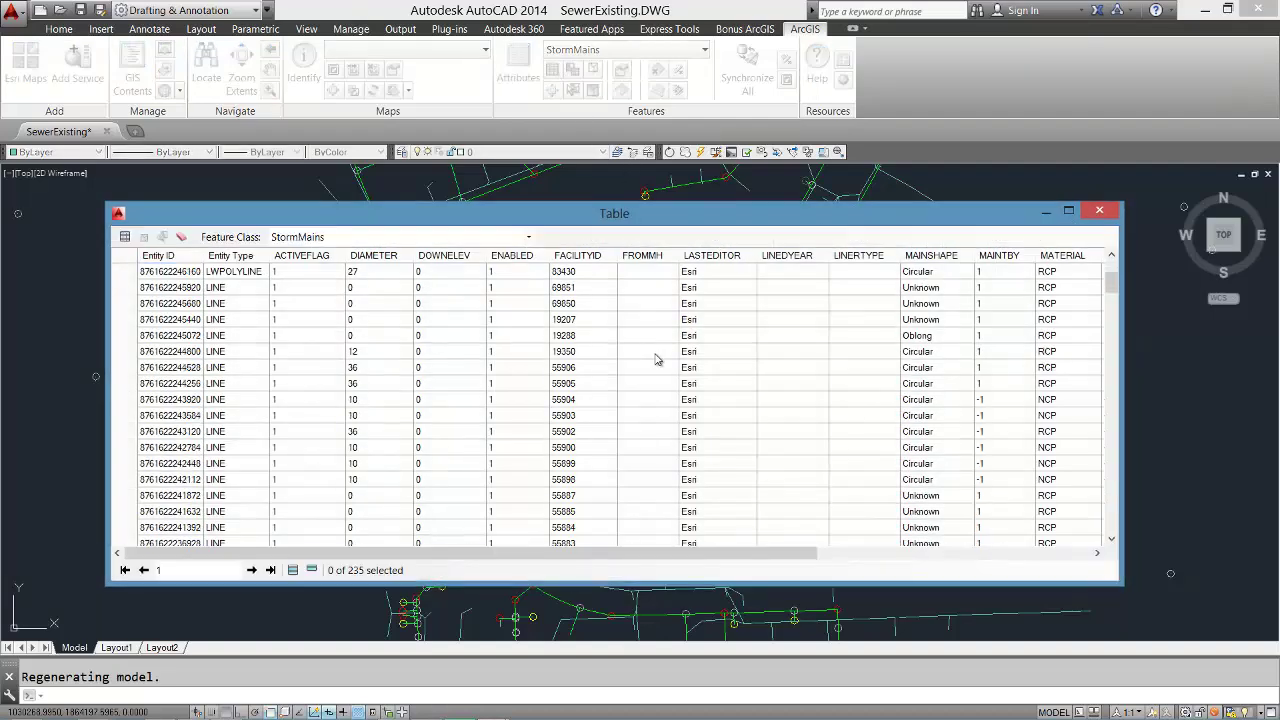
{"action": "left_click", "coordinate": [529, 237]}
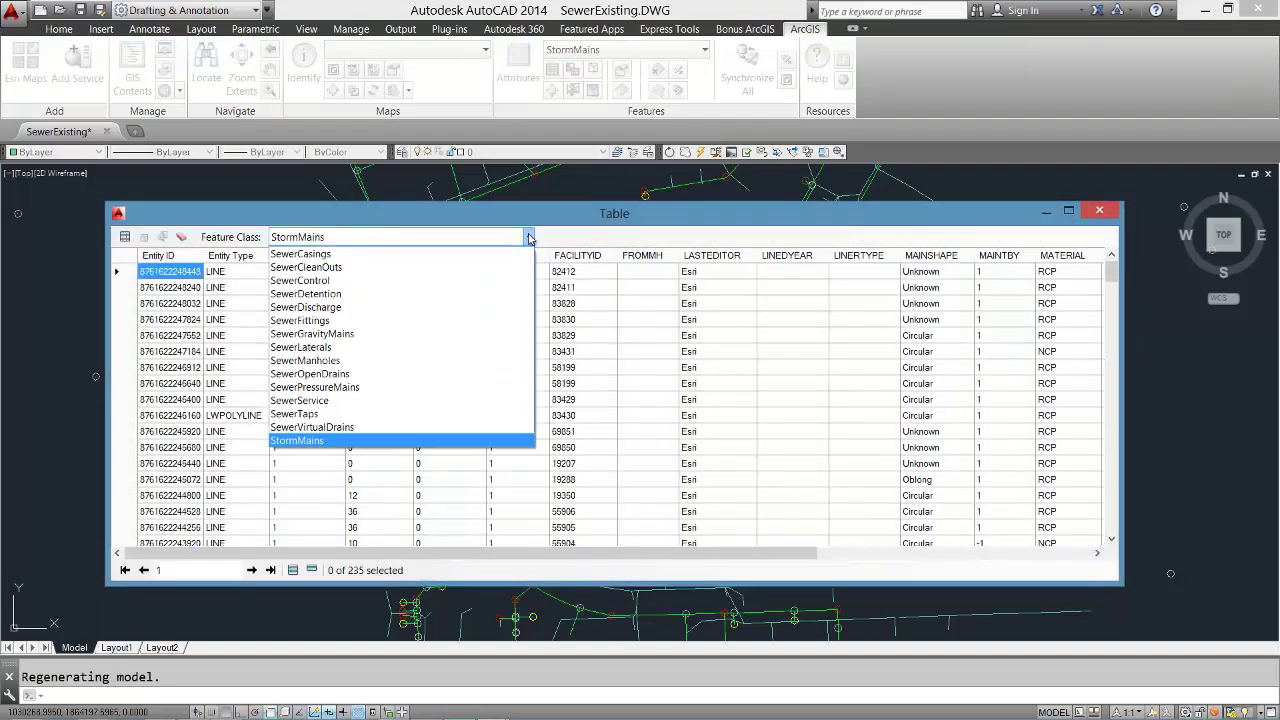
{"action": "left_click", "coordinate": [348, 347]}
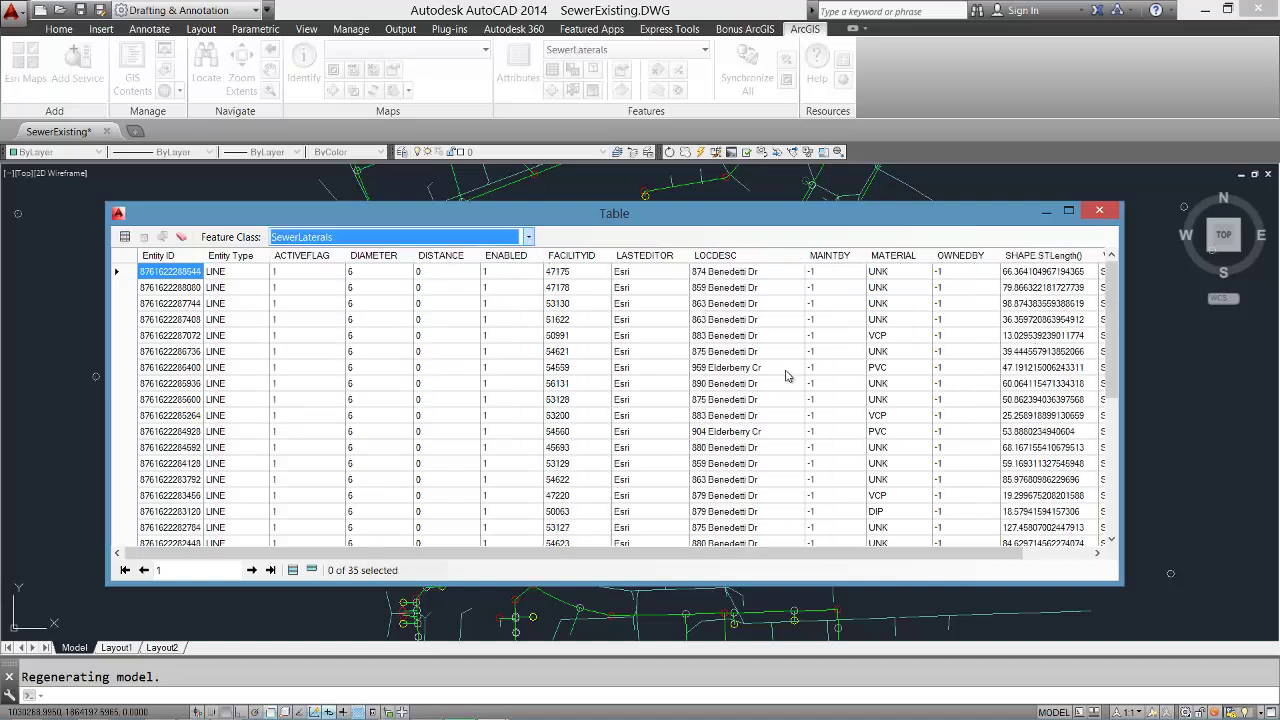
{"action": "left_click", "coordinate": [1097, 213]}
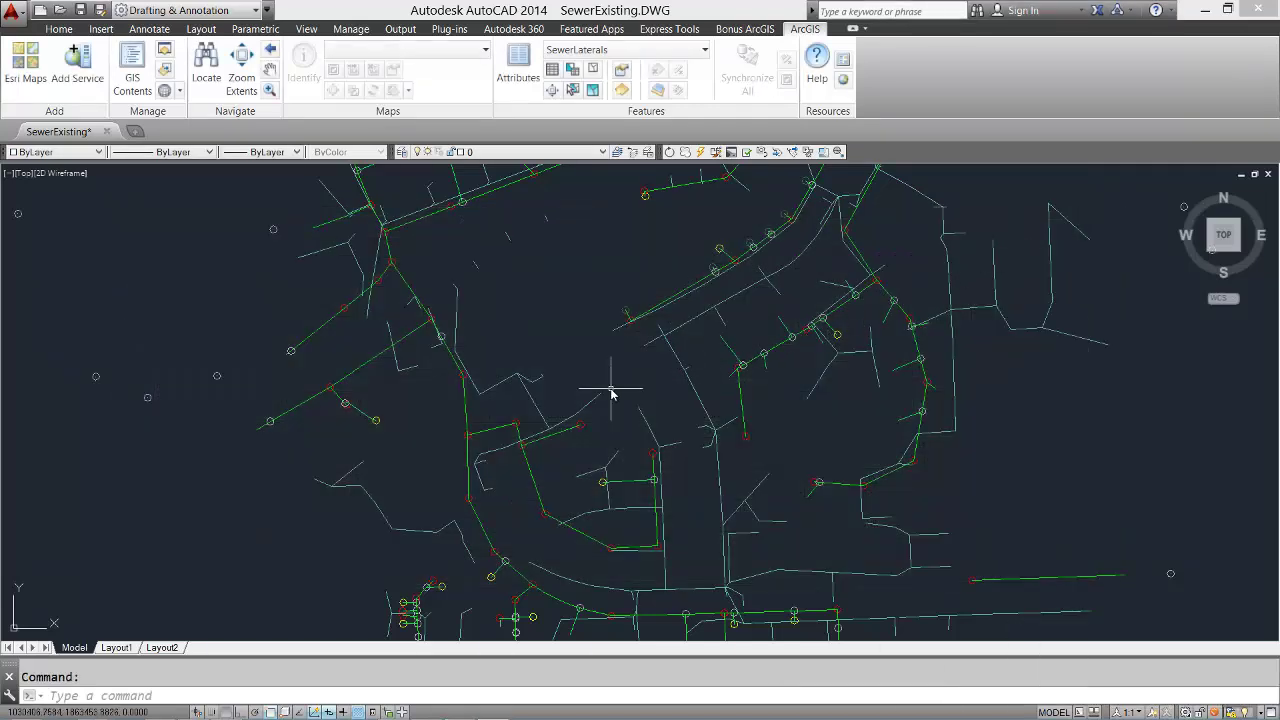
Step: Read the drawing's State Plane US-feet coordinate system in the command history, then add World Topographic Map basemap
{"action": "left_click", "coordinate": [180, 91]}
{"action": "left_click", "coordinate": [192, 131]}
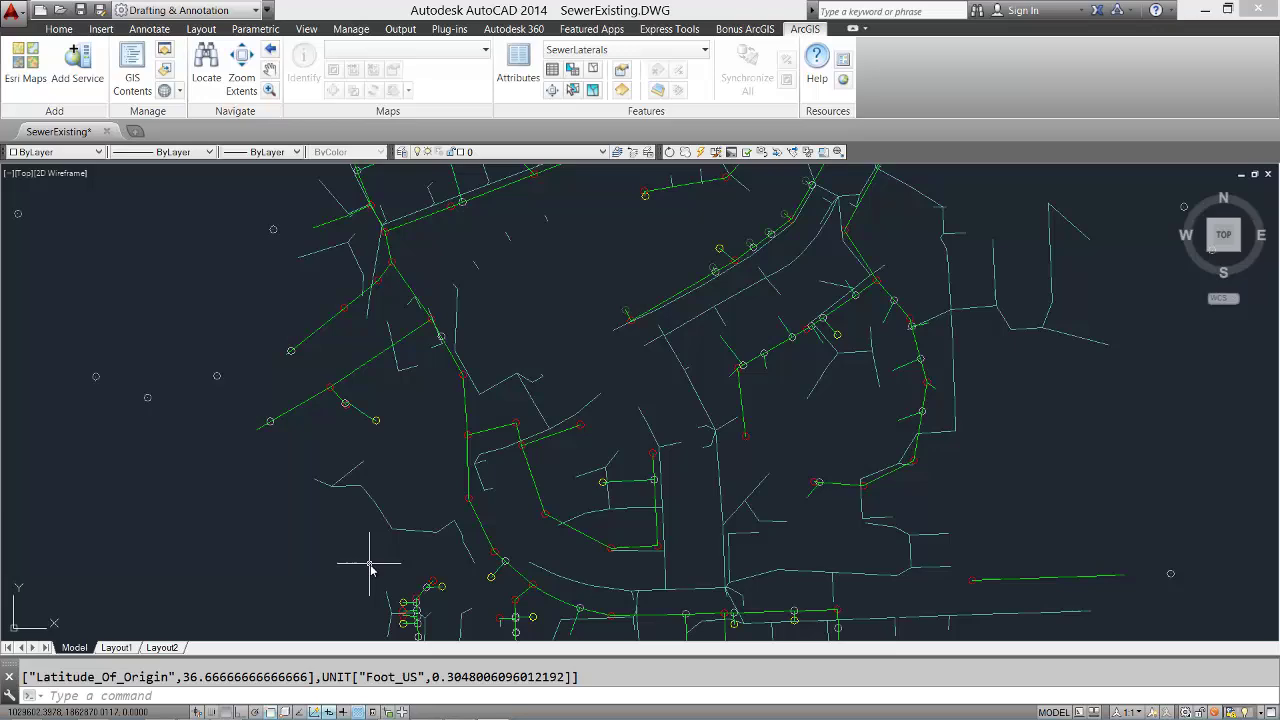
{"action": "key", "text": "F2"}
{"action": "left_click_drag", "start_coordinate": [283, 519], "coordinate": [500, 527]}
{"action": "key", "text": "F2"}
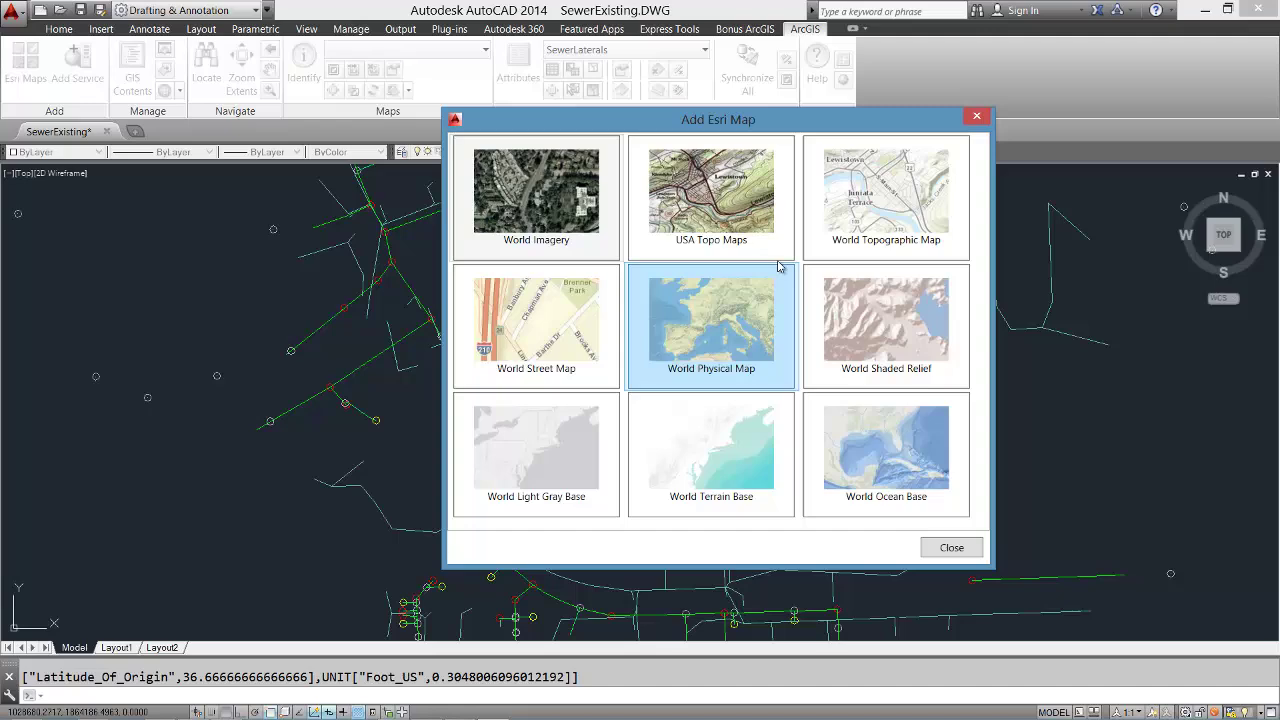
{"action": "left_click", "coordinate": [840, 215]}
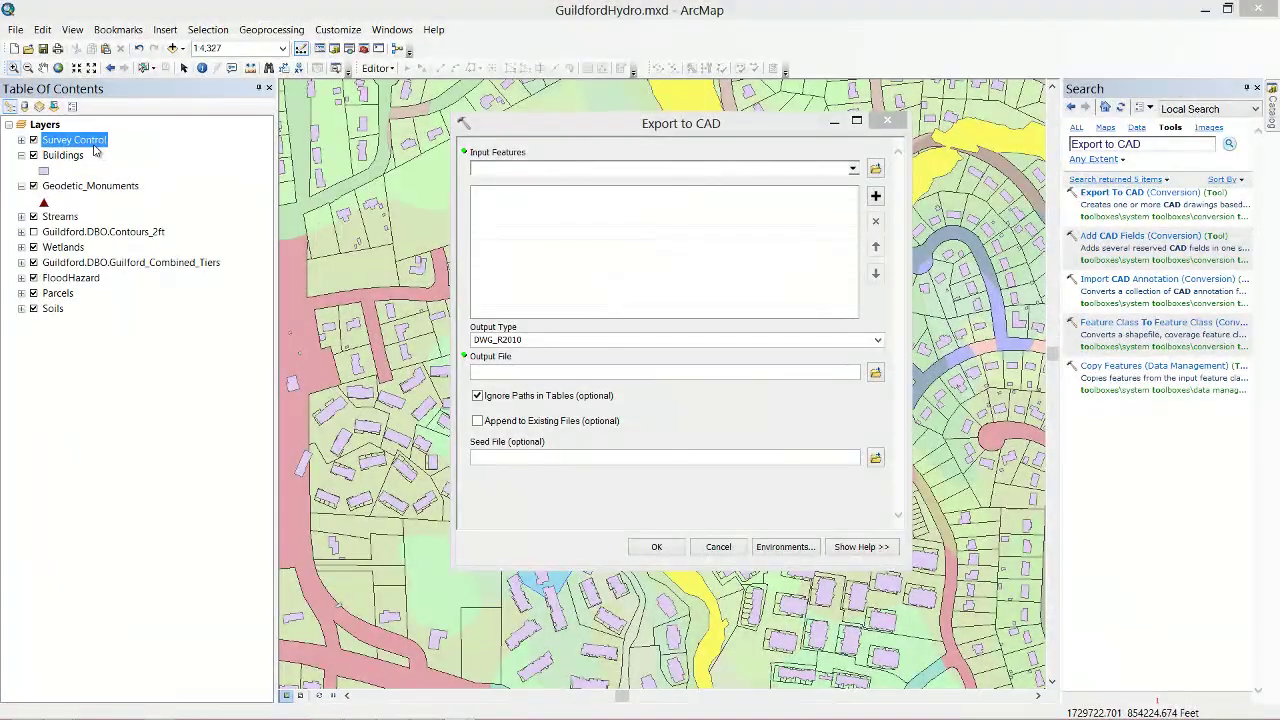
Step: Inspect Survey Control's Layer, Color and Linetype fields; uncheck Ignore Paths in Tables, check Append to Existing Files
{"action": "right_click", "coordinate": [94, 146]}
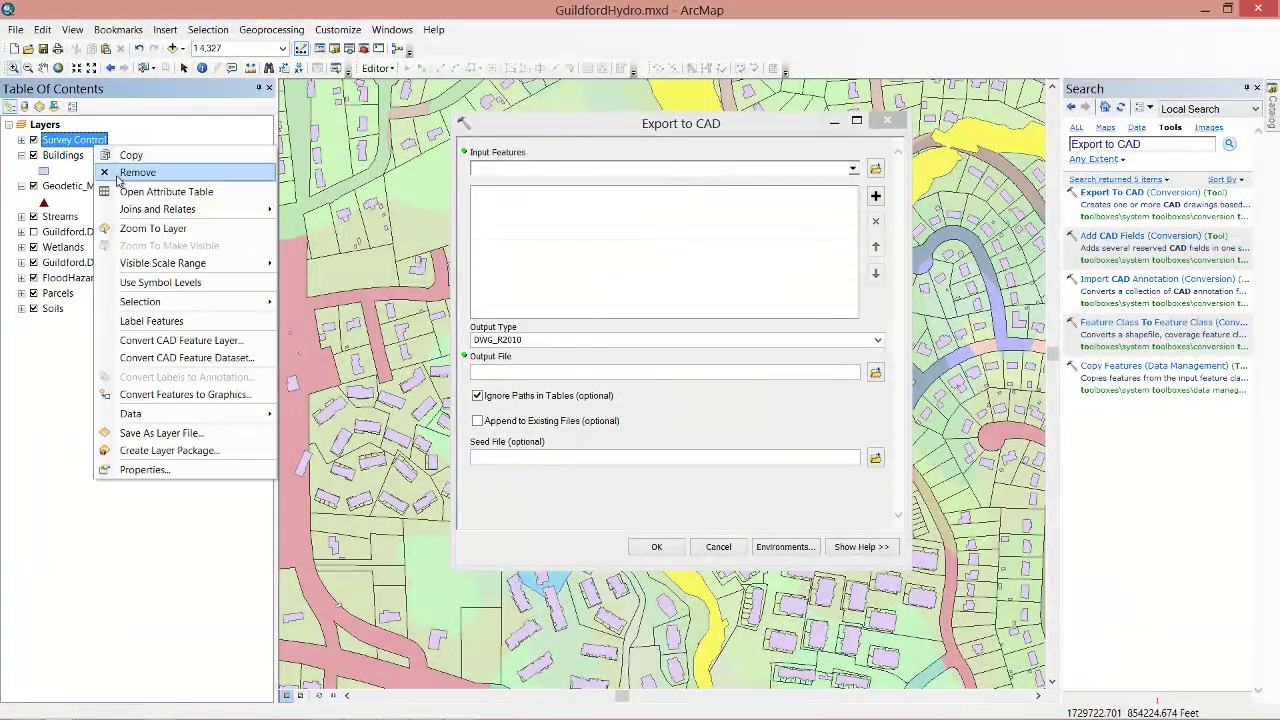
{"action": "left_click", "coordinate": [140, 192]}
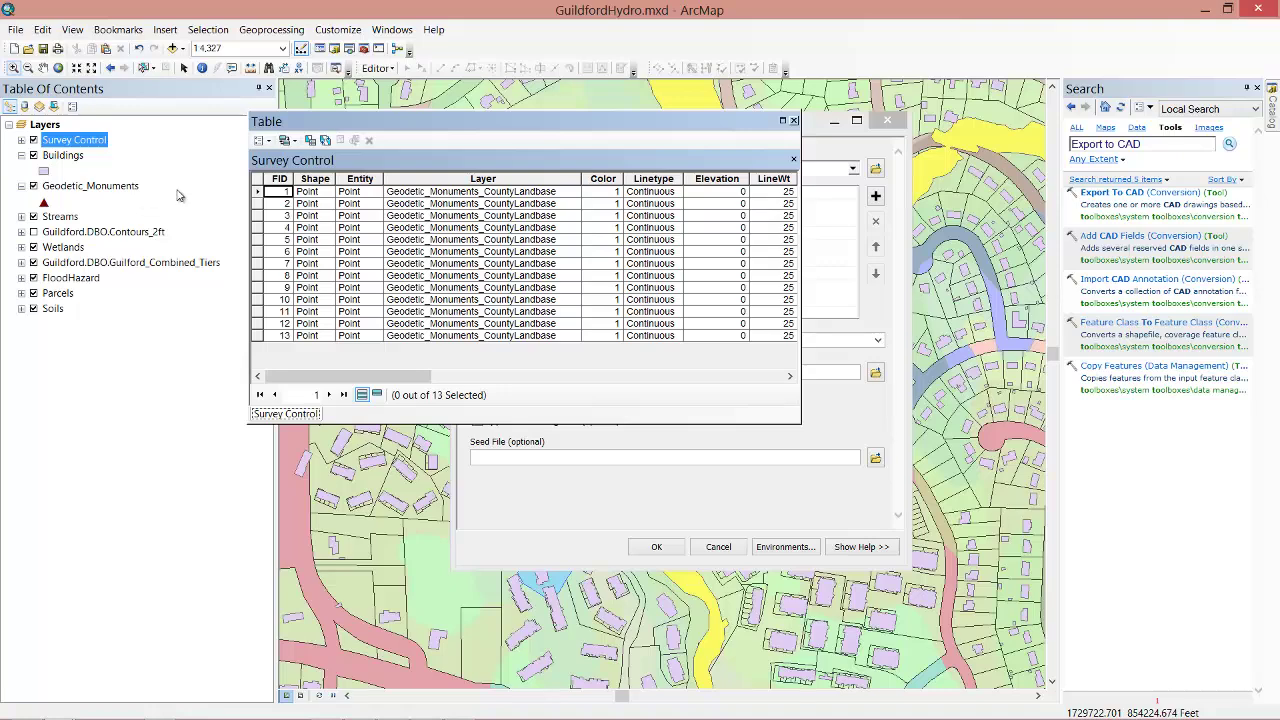
{"action": "left_click", "coordinate": [411, 178]}
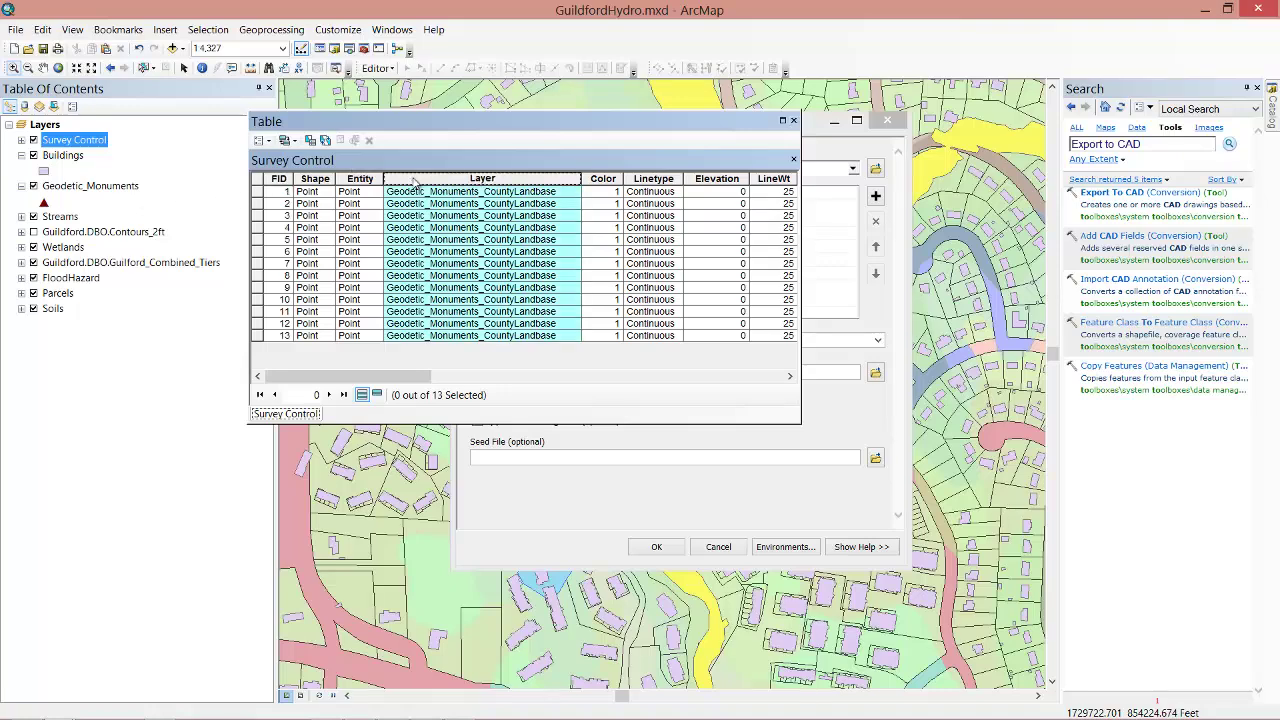
{"action": "left_click", "coordinate": [601, 179]}
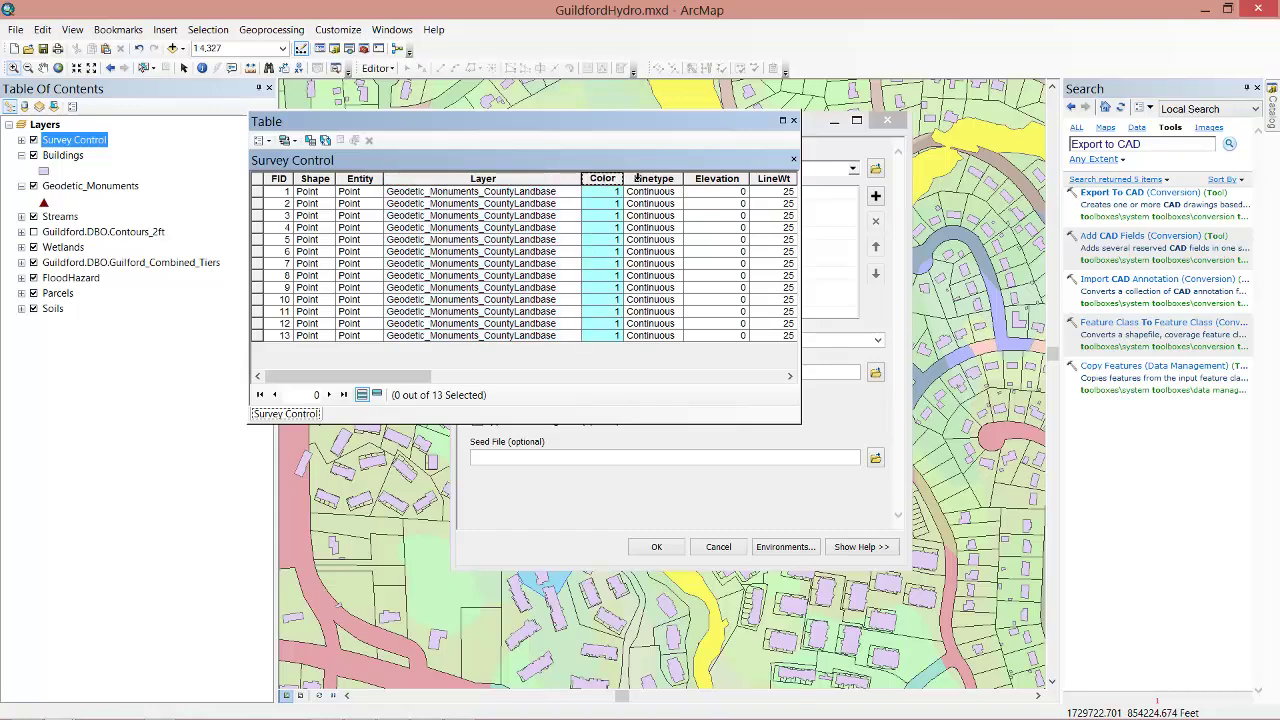
{"action": "left_click", "coordinate": [647, 179]}
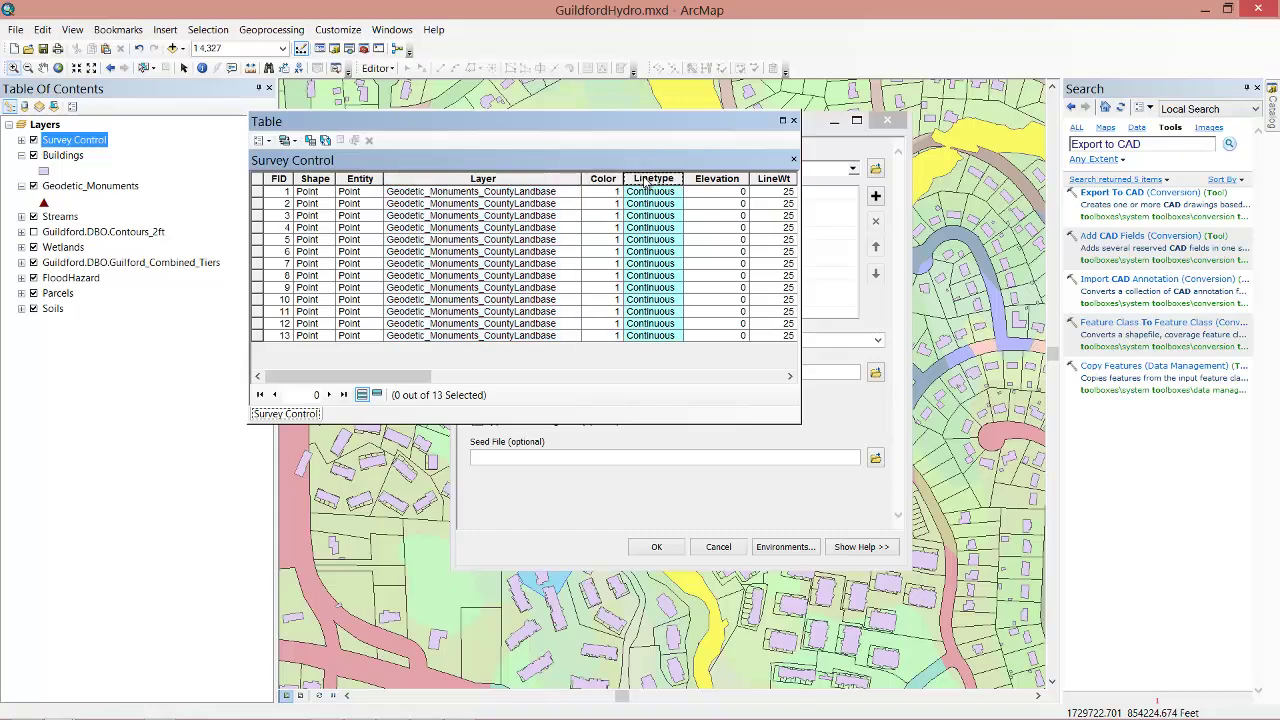
{"action": "left_click", "coordinate": [793, 121]}
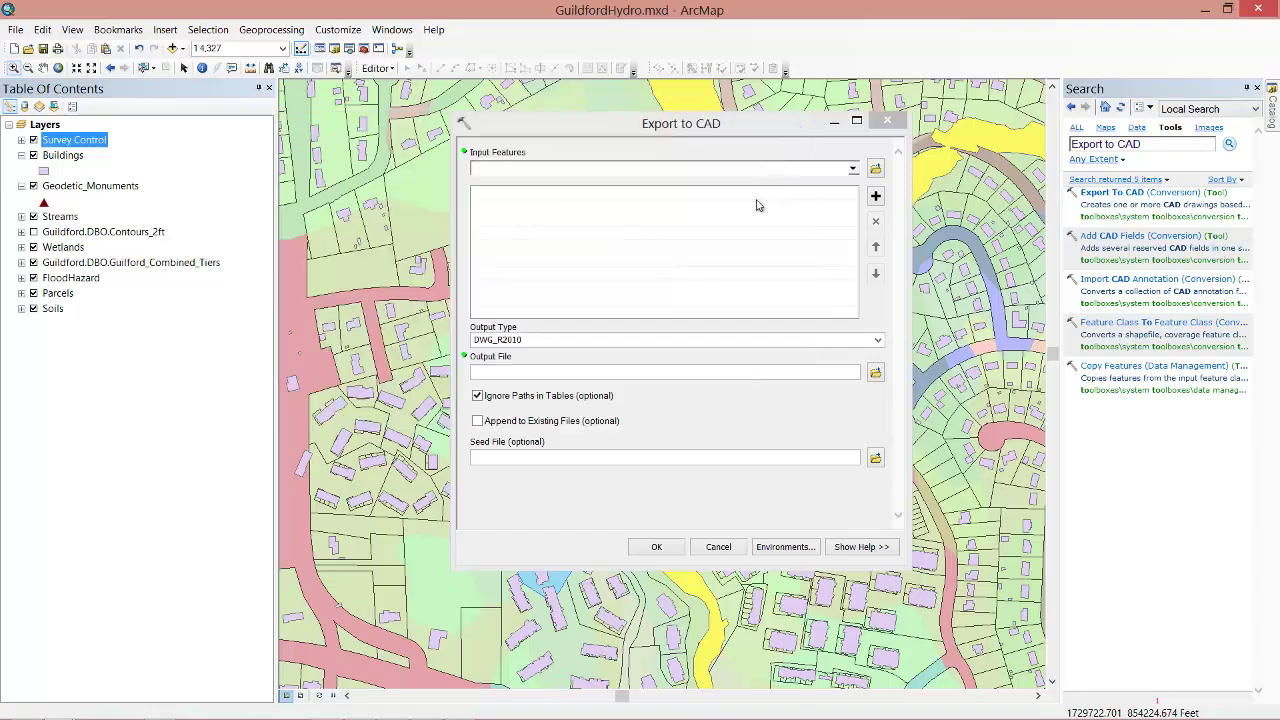
{"action": "left_click", "coordinate": [477, 398]}
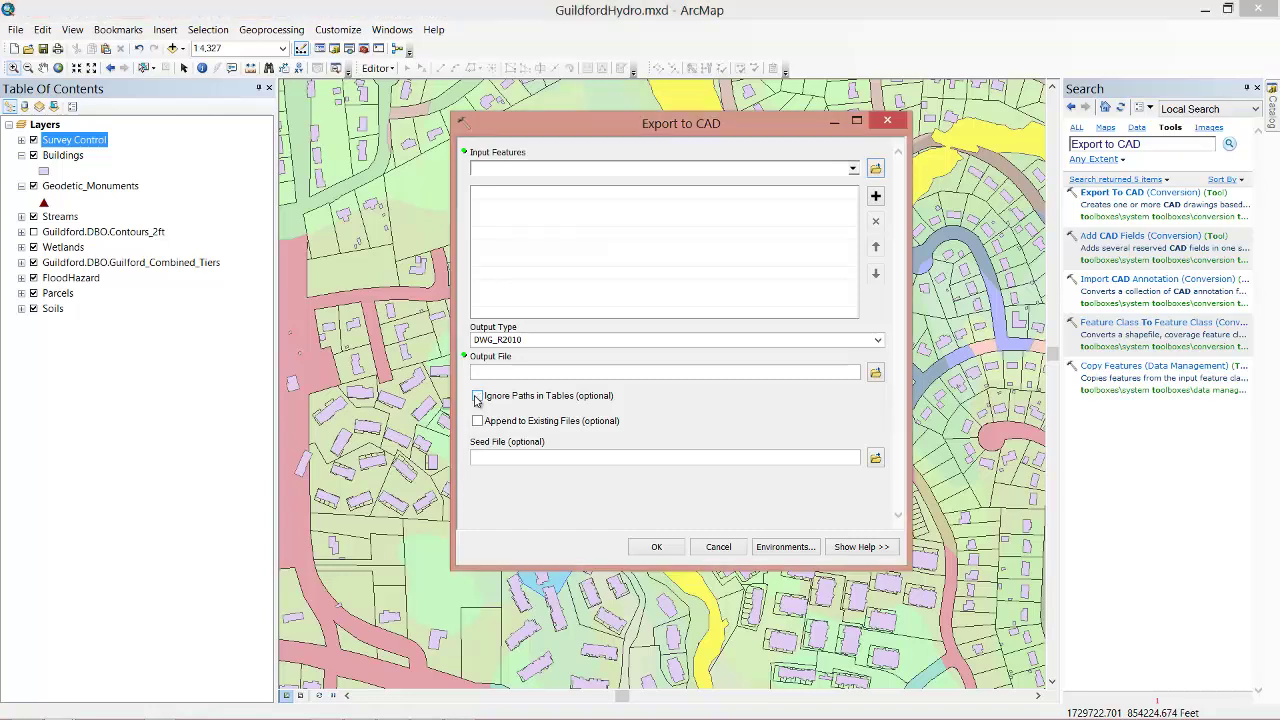
{"action": "left_click", "coordinate": [477, 421]}
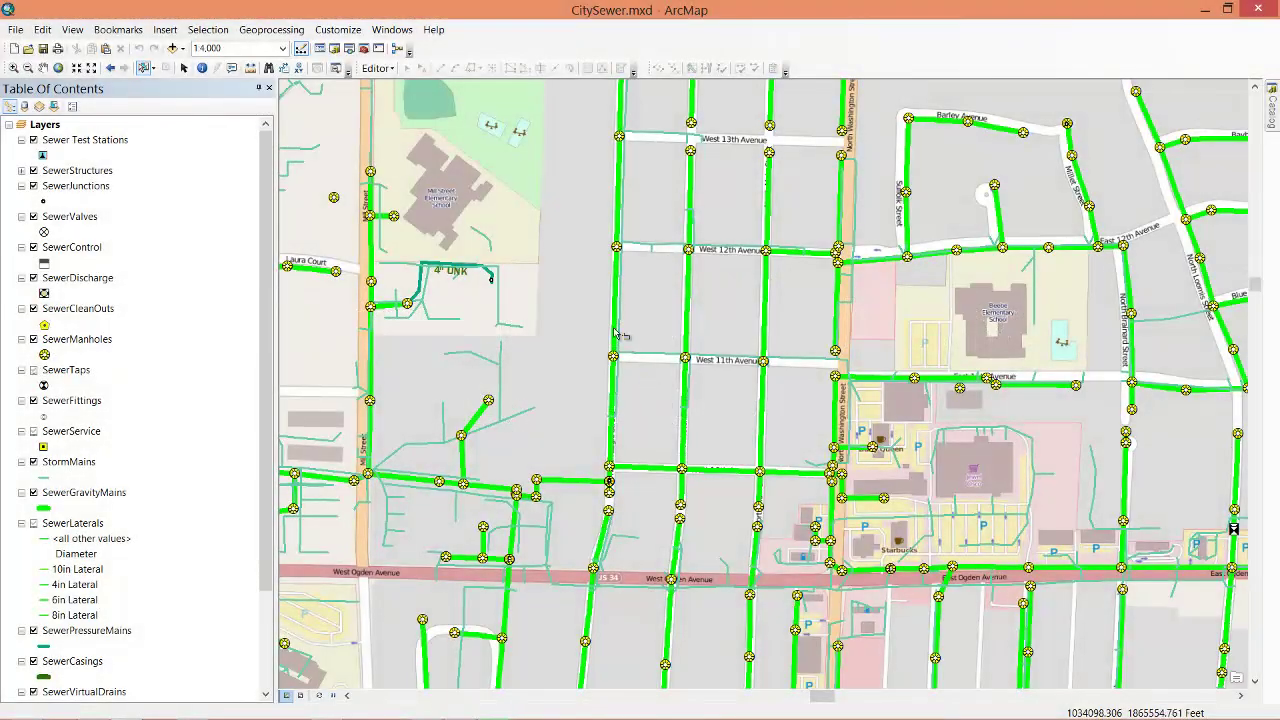
Step: Locate Data Interoperability Tools.tbx in Catalog, box-select the 505 sewer features, and open Quick Export
{"action": "left_click", "coordinate": [355, 52]}
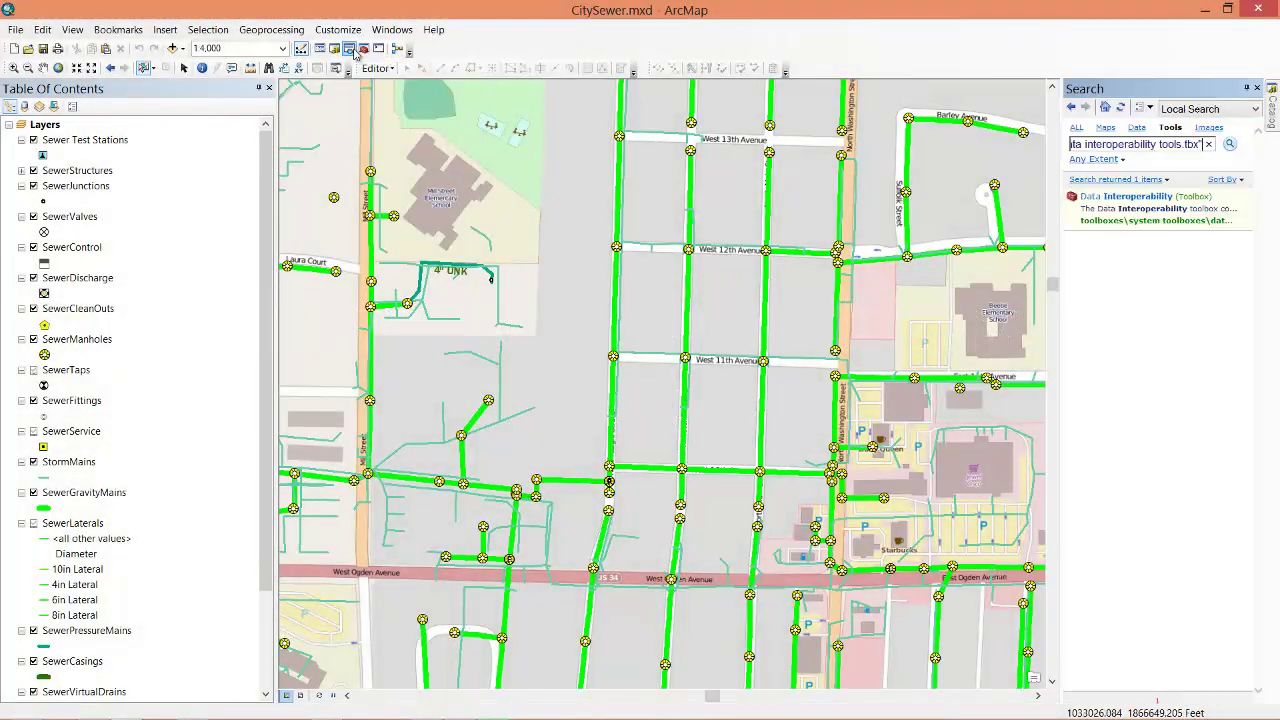
{"action": "left_click", "coordinate": [1135, 220]}
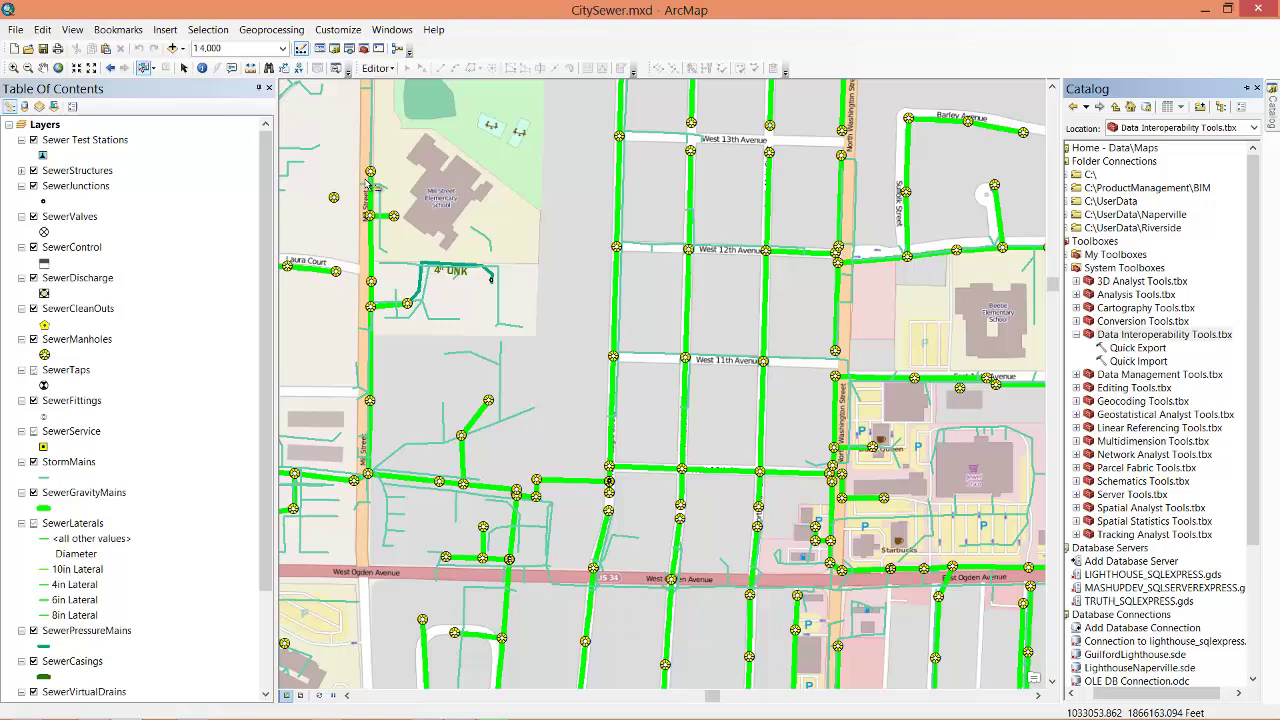
{"action": "left_click_drag", "start_coordinate": [339, 149], "coordinate": [1005, 645]}
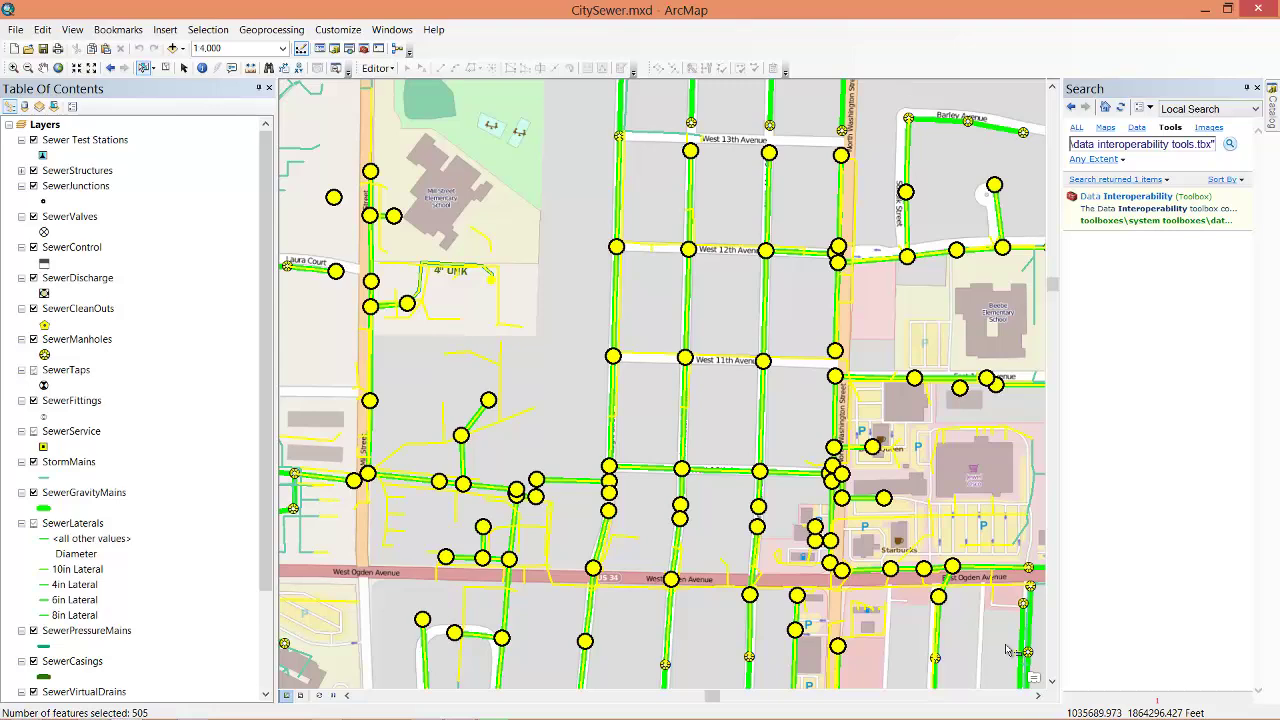
{"action": "left_click", "coordinate": [1127, 220]}
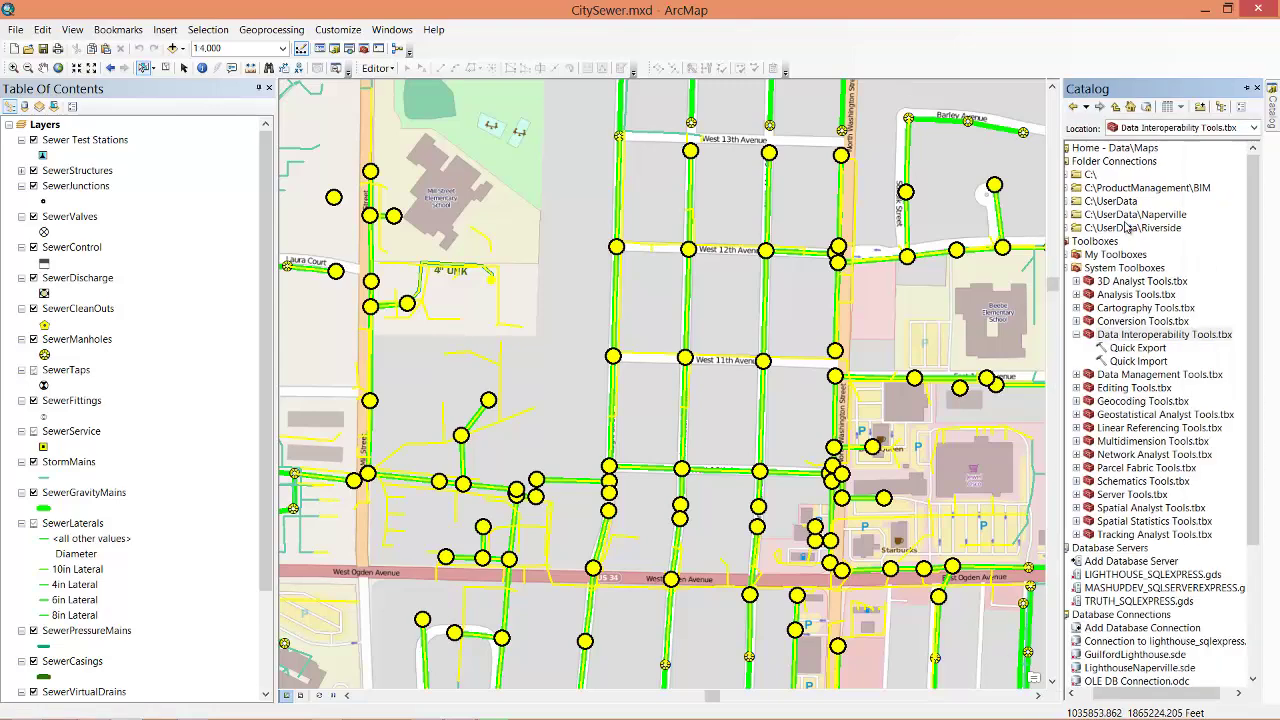
{"action": "double_click", "coordinate": [1136, 350]}
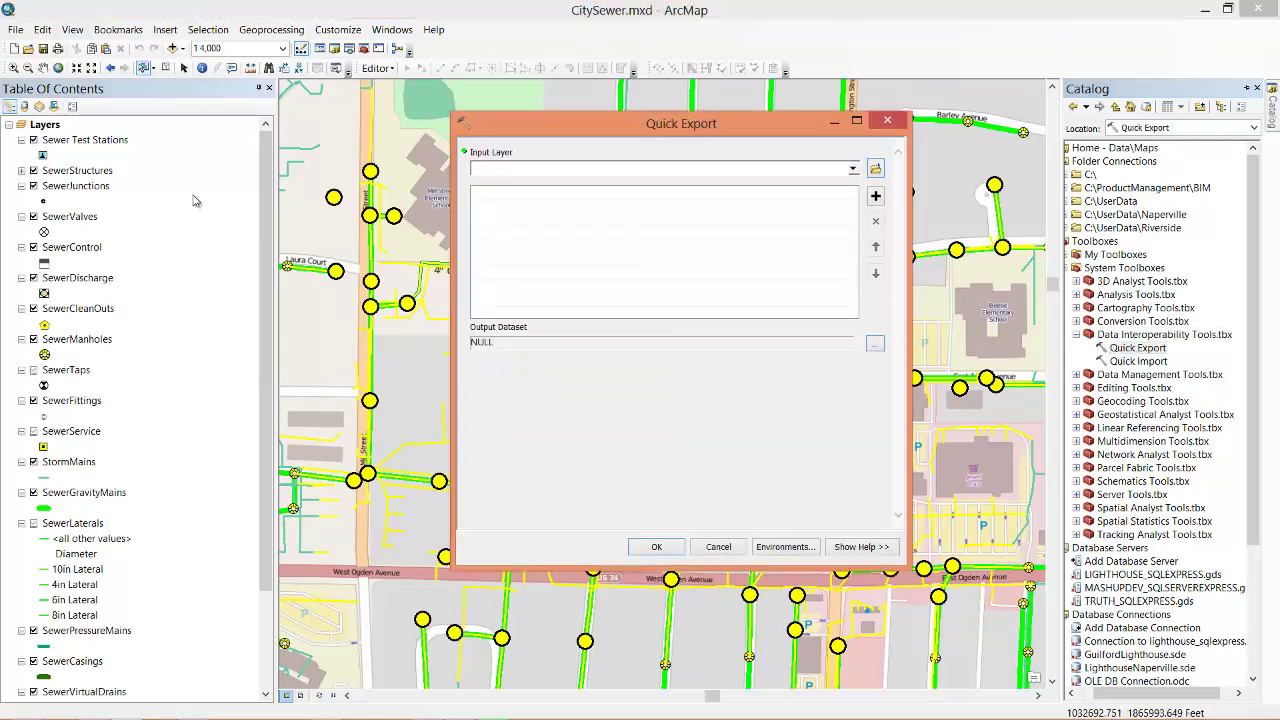
Step: Add the layers from StormMains to SewerPressureMains as Quick Export input layers
{"action": "left_click", "coordinate": [195, 201]}
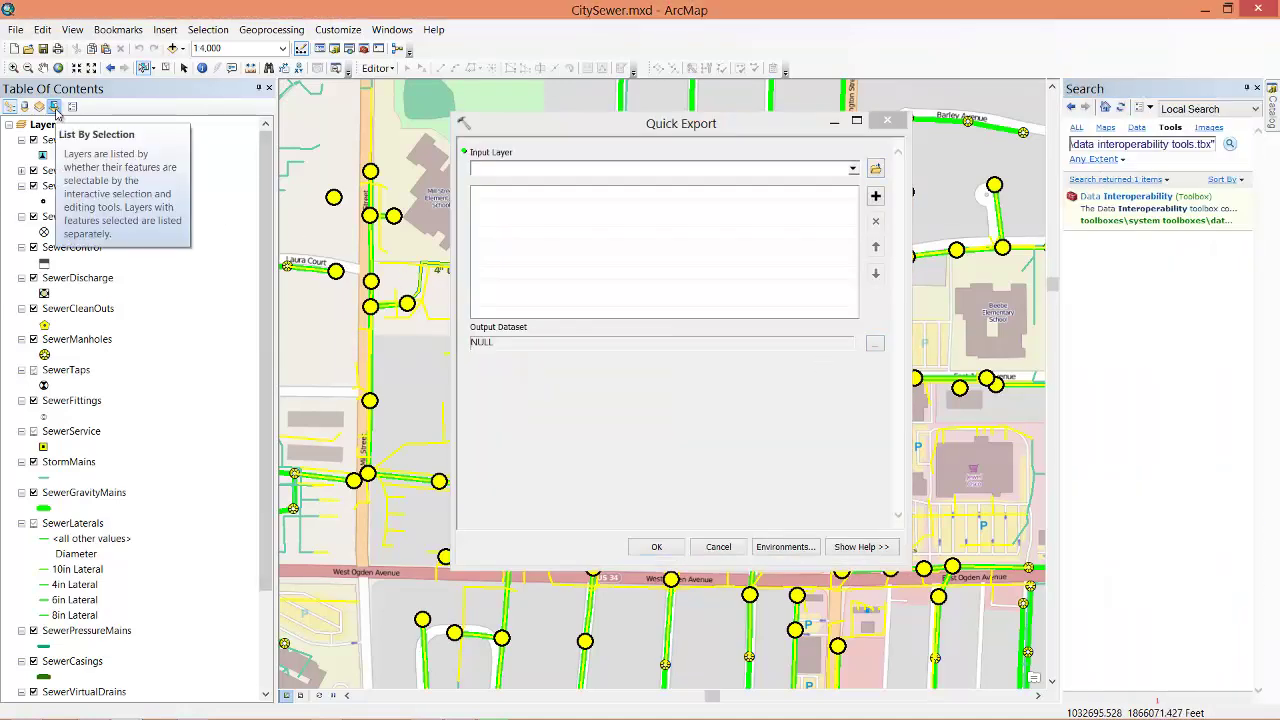
{"action": "left_click", "coordinate": [55, 107]}
{"action": "left_click", "coordinate": [52, 147]}
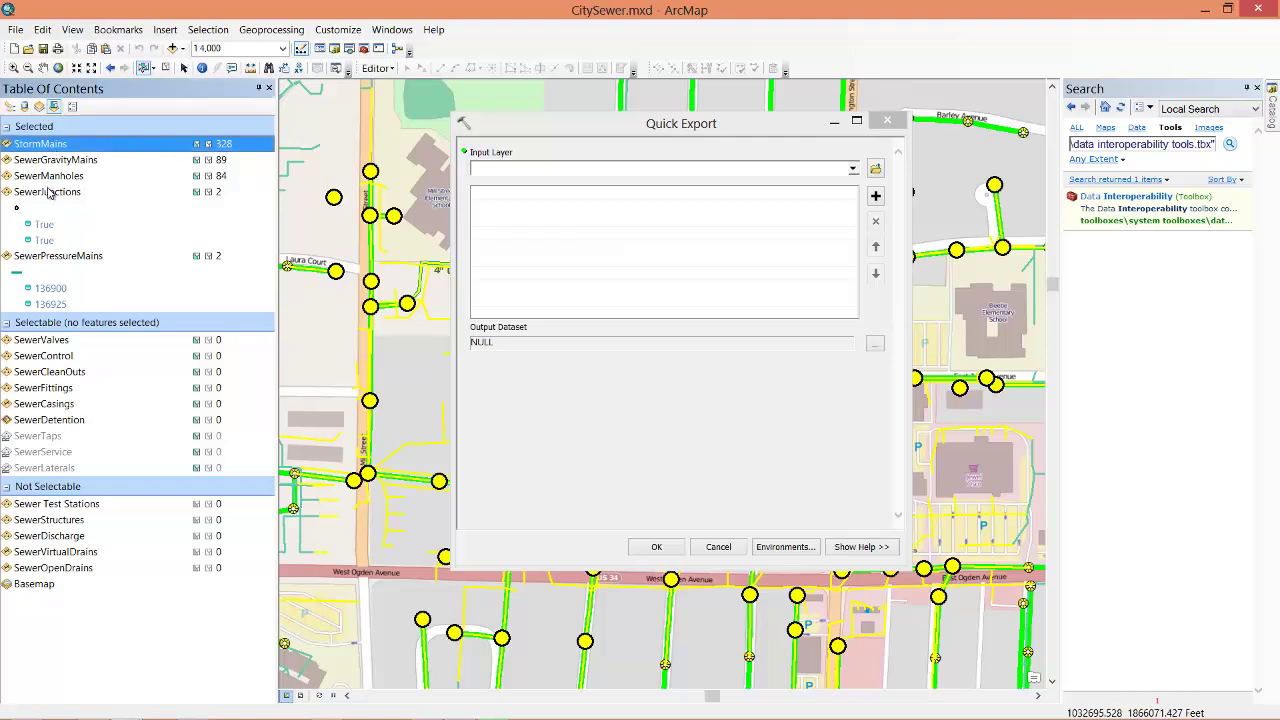
{"action": "left_click", "coordinate": [52, 258], "text": "shift"}
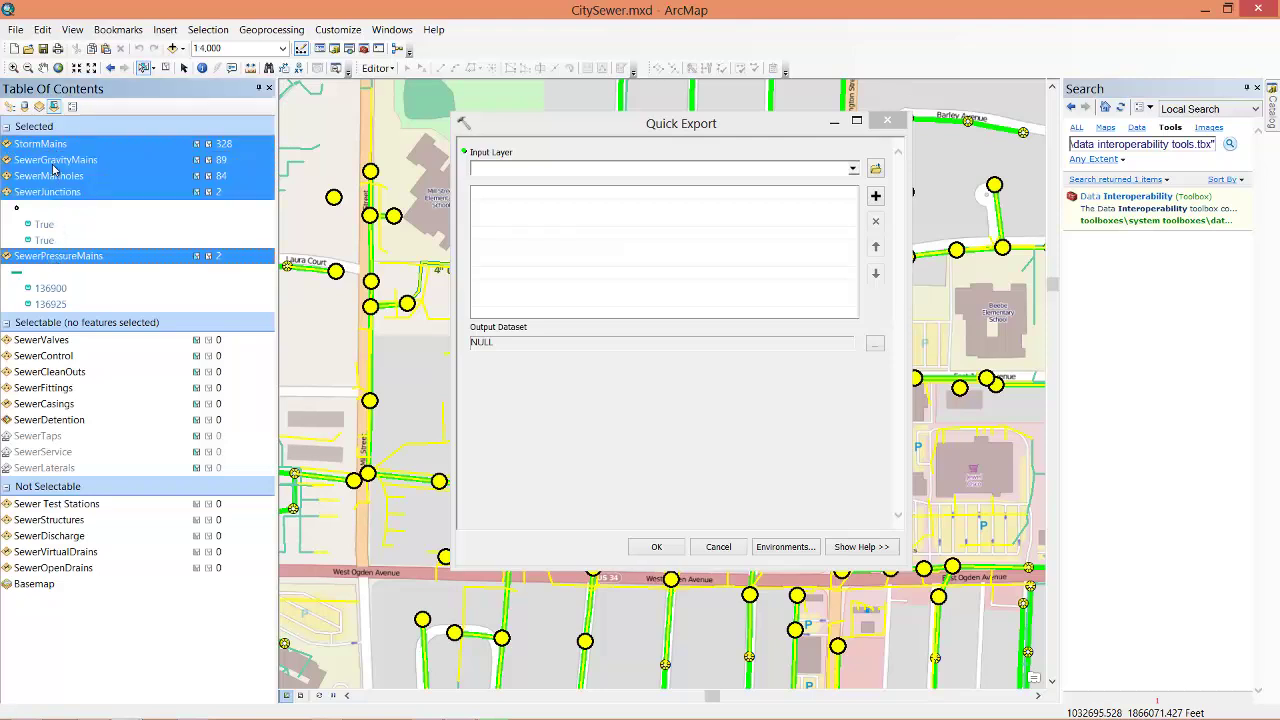
{"action": "left_click_drag", "start_coordinate": [56, 152], "coordinate": [625, 175]}
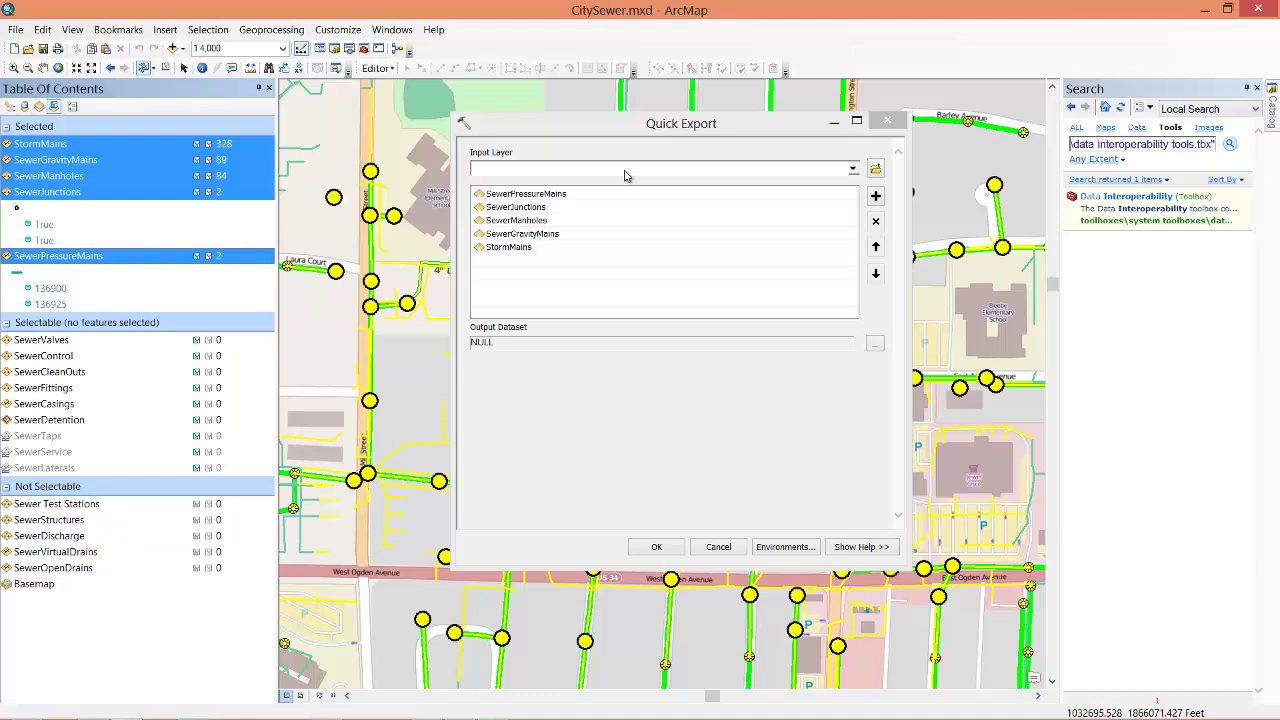
Step: Set the output to AutoCADExportWithData.dwg in Esri Mapping Specification for CAD format
{"action": "left_click", "coordinate": [877, 344]}
{"action": "left_click", "coordinate": [988, 314]}
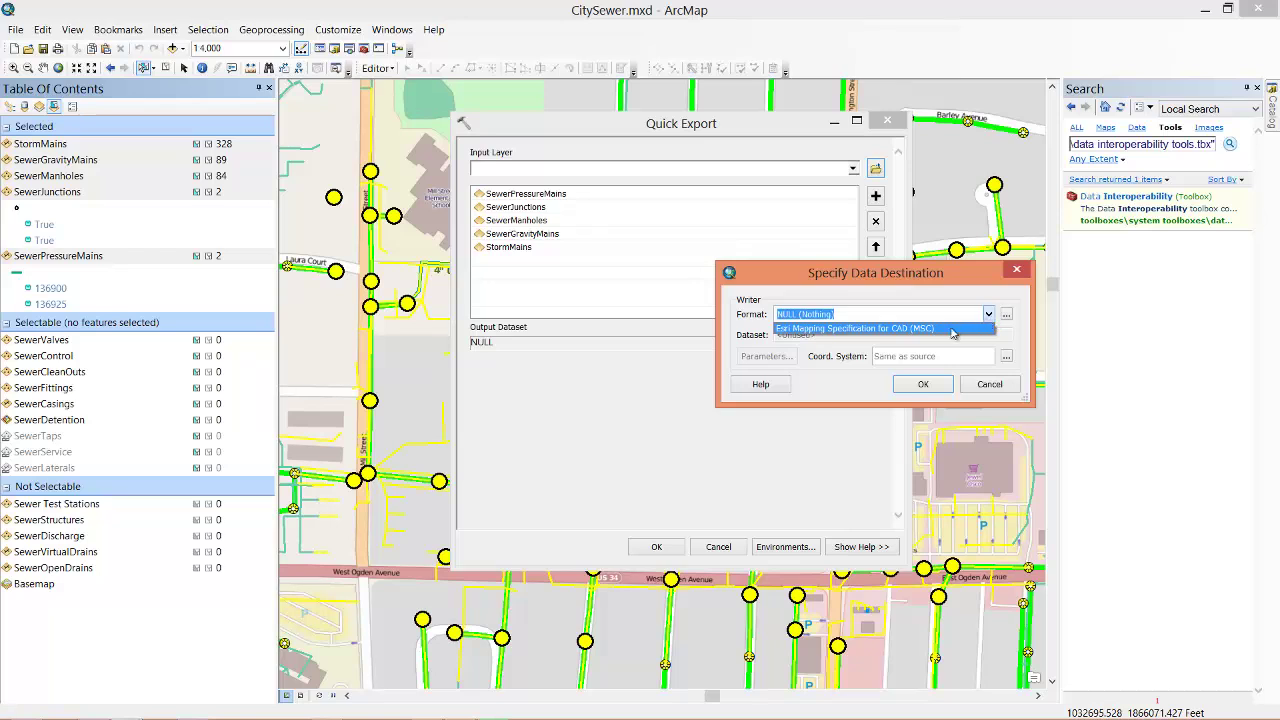
{"action": "left_click", "coordinate": [954, 329]}
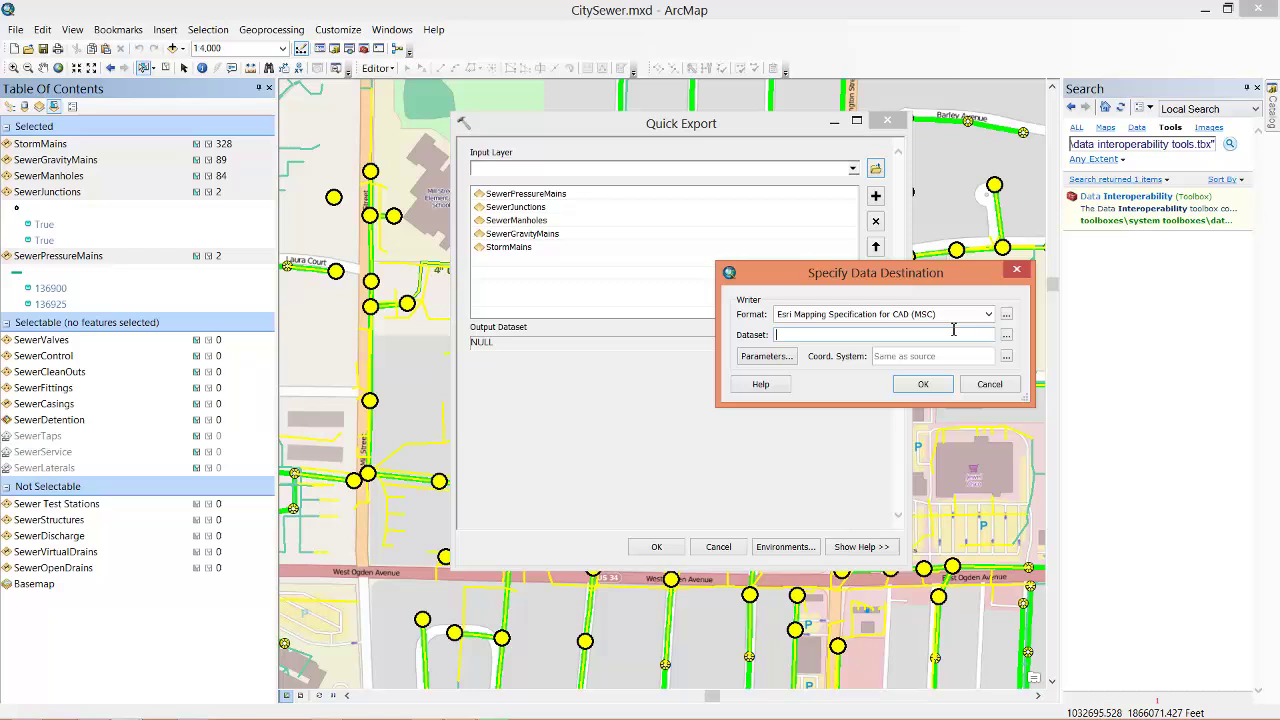
{"action": "left_click", "coordinate": [954, 334]}
{"action": "type", "text": "C:\\UserData\\Naperville\\AutoCADExportWithData.dwg"}
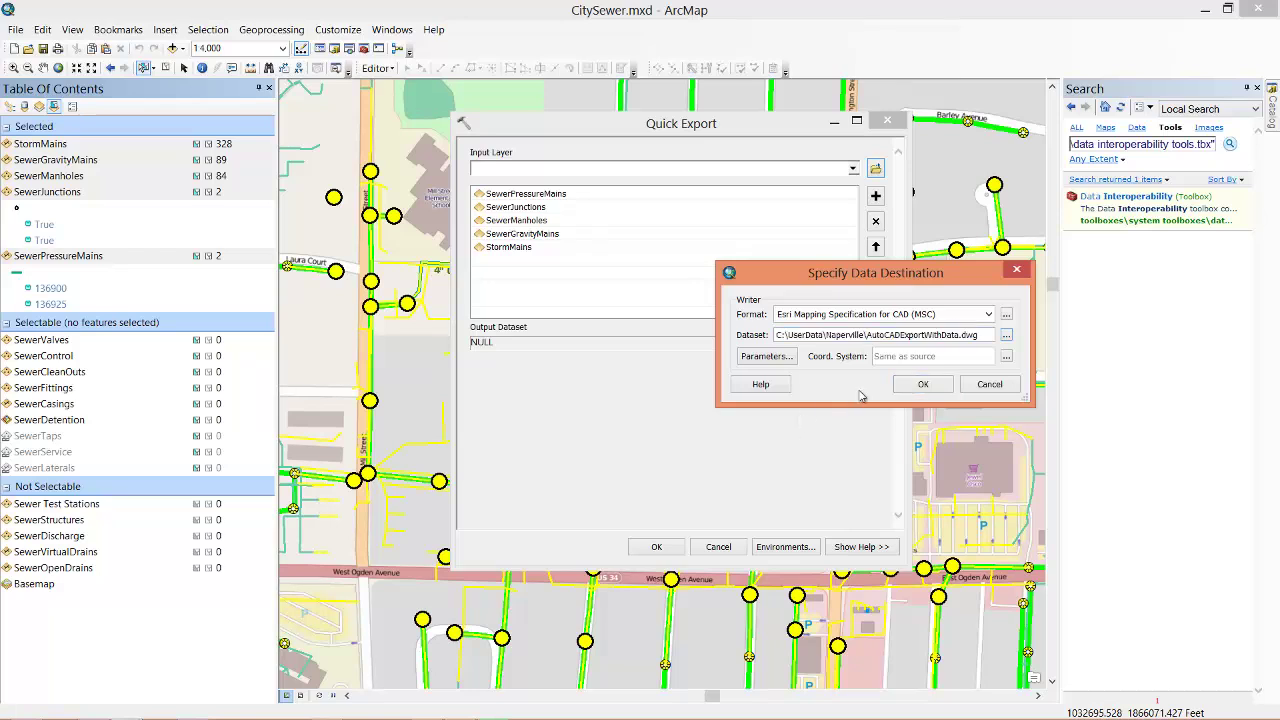
{"action": "left_click", "coordinate": [923, 385]}
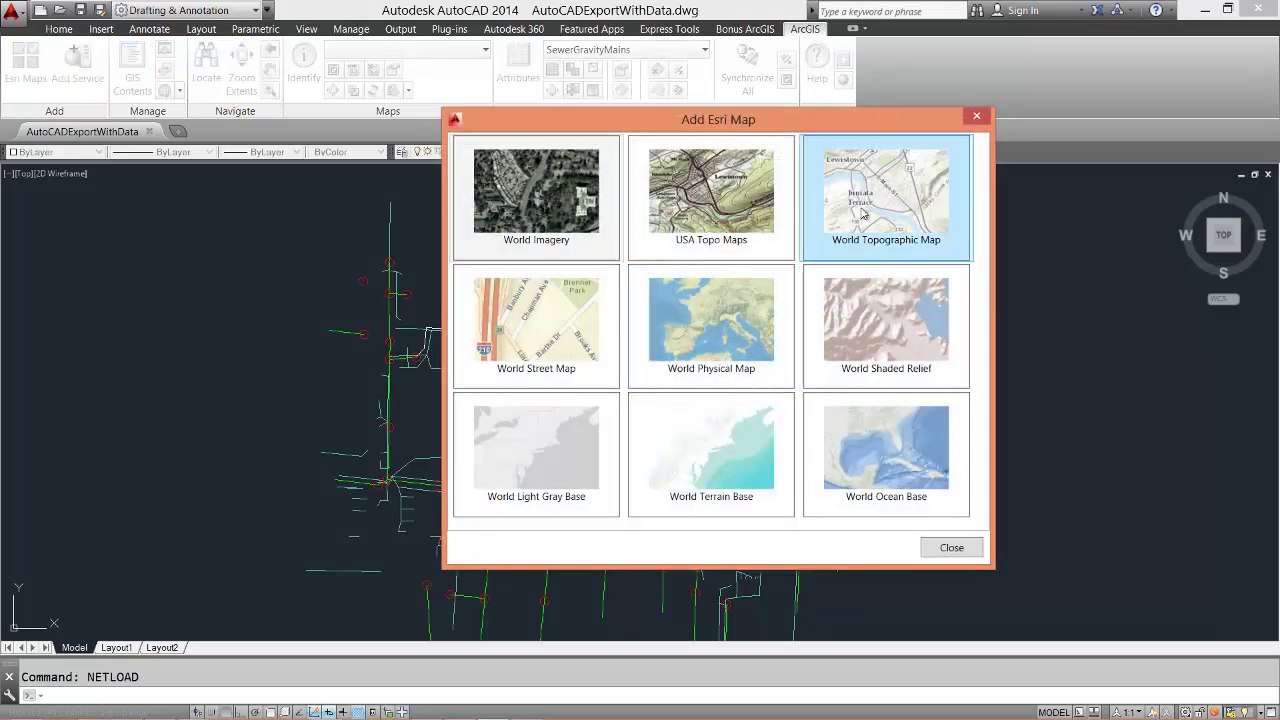
Step: Add the World Topographic Map basemap, then show the attributes of a selected storm main
{"action": "left_click", "coordinate": [862, 213]}
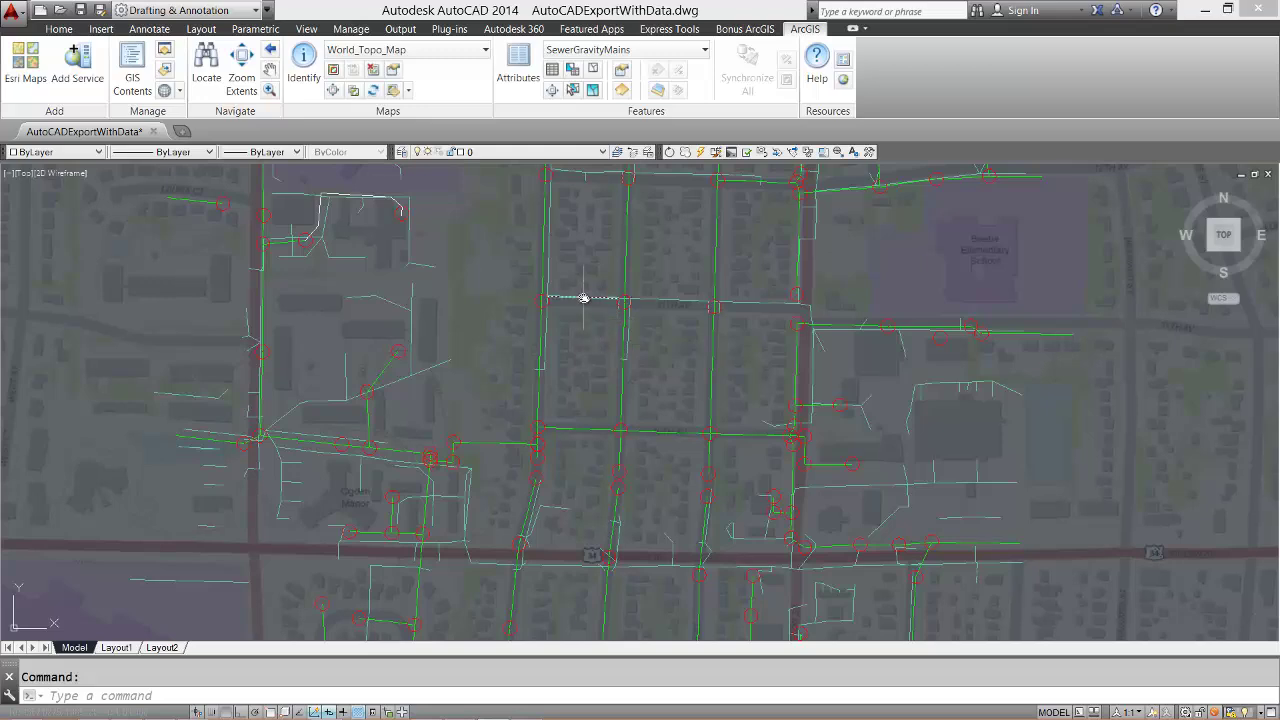
{"action": "left_click", "coordinate": [583, 297]}
{"action": "left_click", "coordinate": [518, 66]}
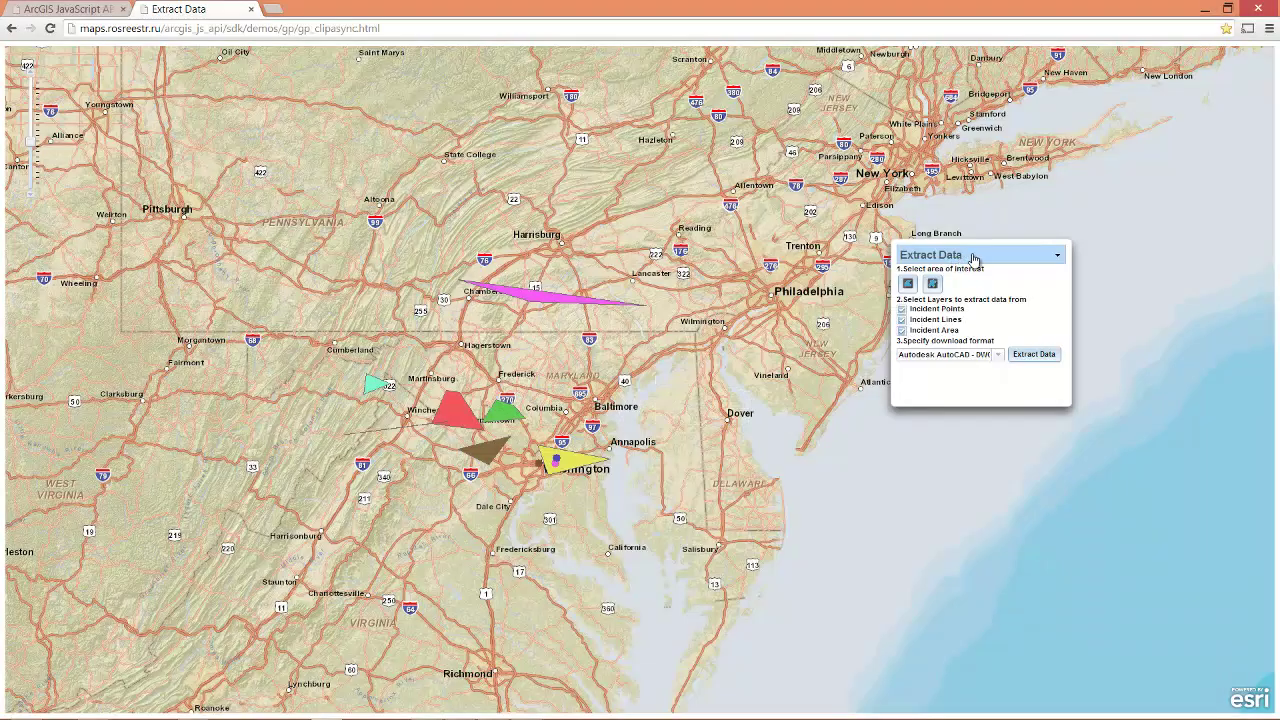
Step: Draw an area around Harrisburg, Wilmington, Annapolis and Winchester, extract incident data, and open output (2).zip
{"action": "left_click", "coordinate": [910, 285]}
{"action": "left_click", "coordinate": [498, 241]}
{"action": "left_click", "coordinate": [727, 301]}
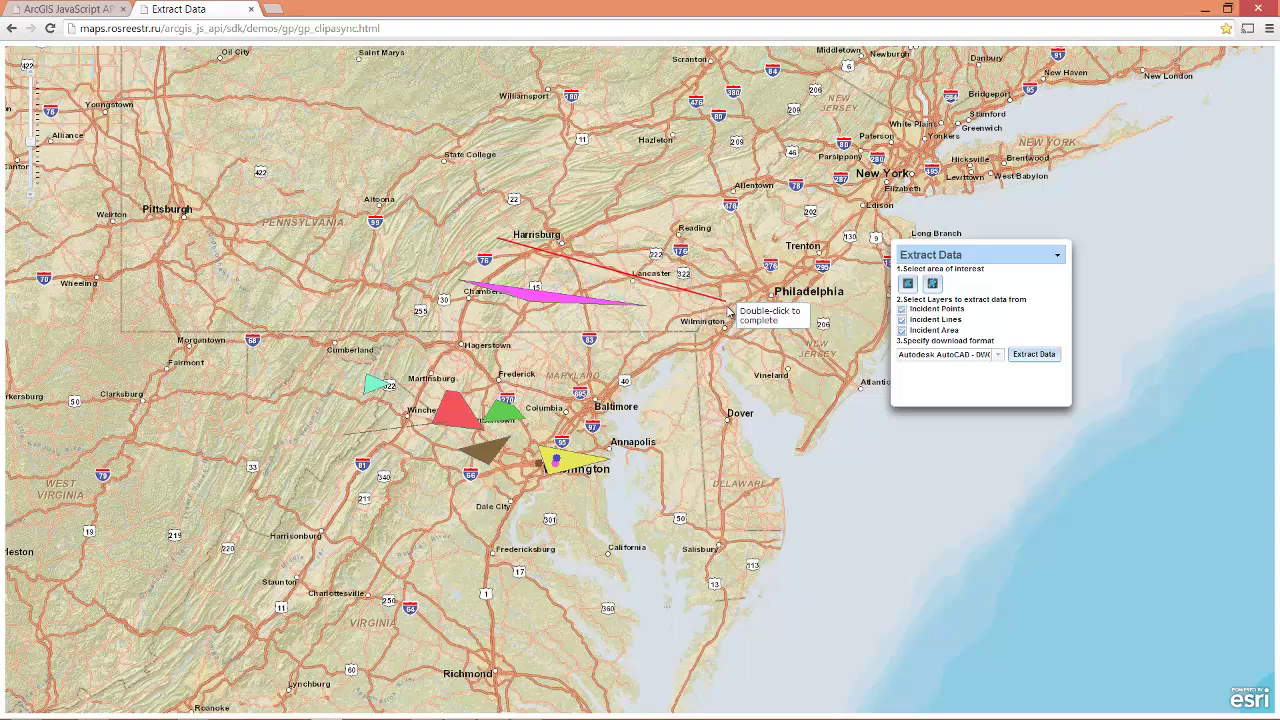
{"action": "left_click", "coordinate": [652, 526]}
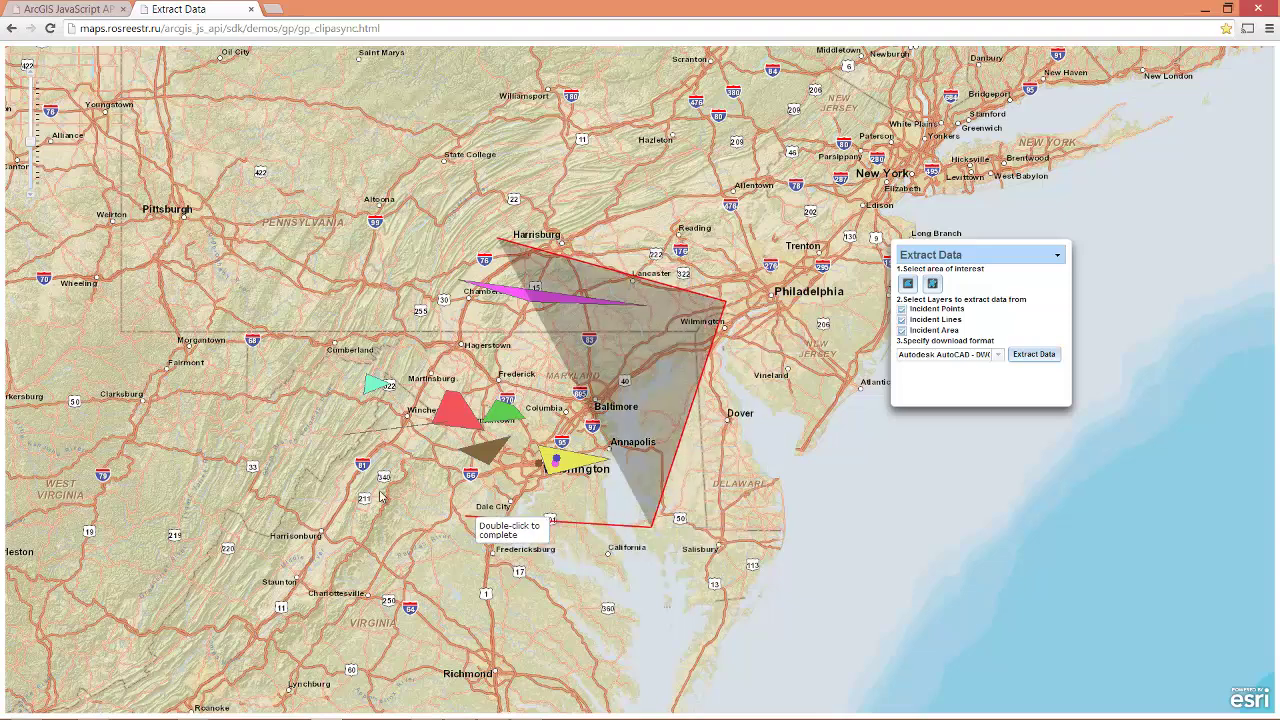
{"action": "left_click", "coordinate": [313, 449]}
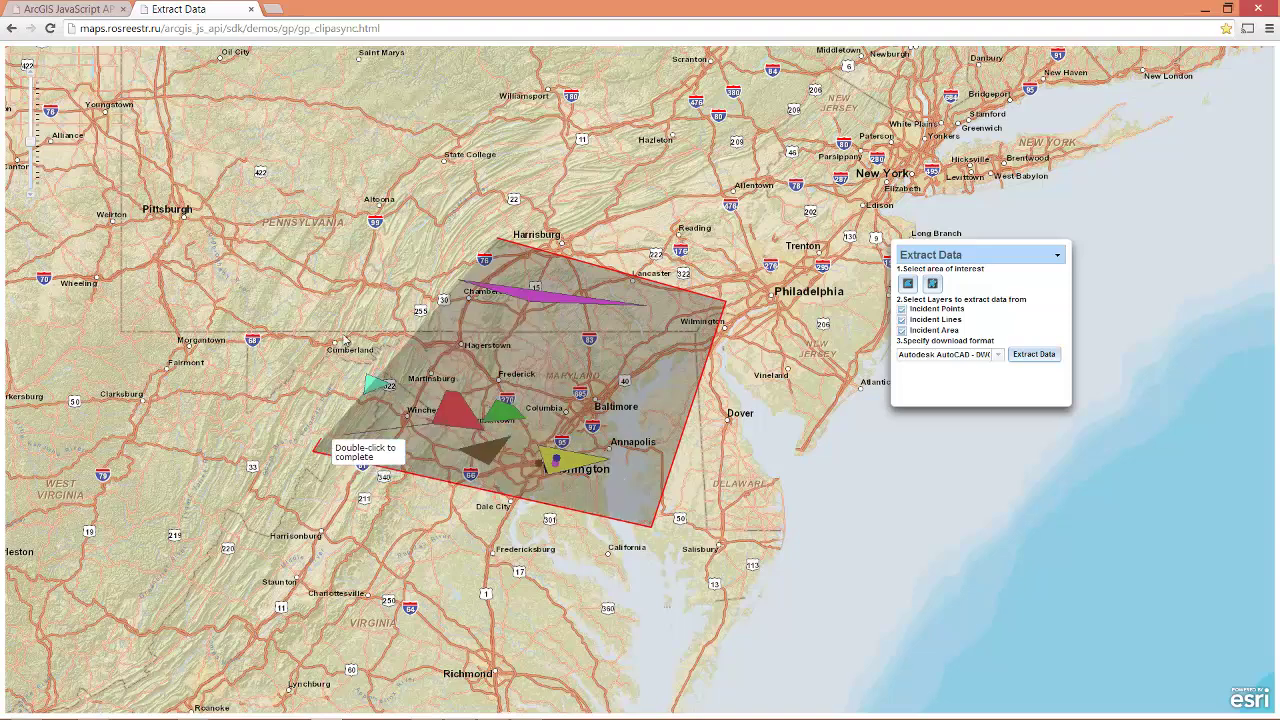
{"action": "double_click", "coordinate": [348, 244]}
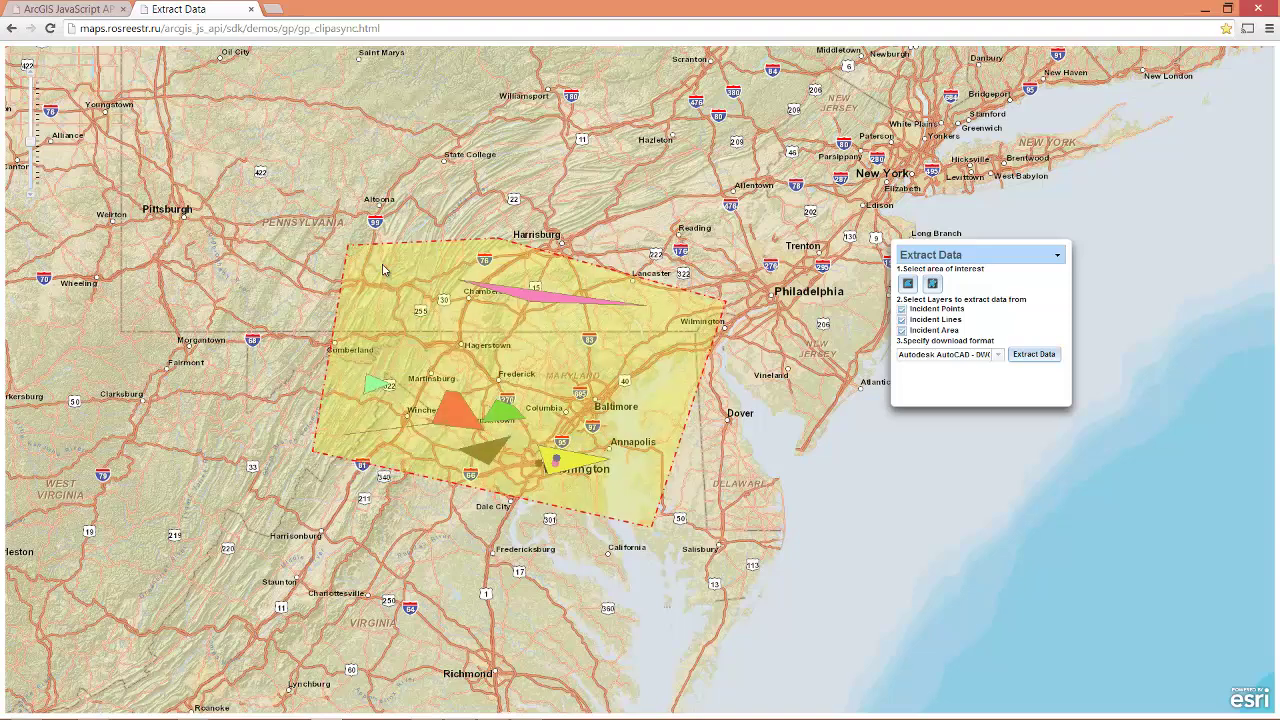
{"action": "left_click", "coordinate": [1024, 362]}
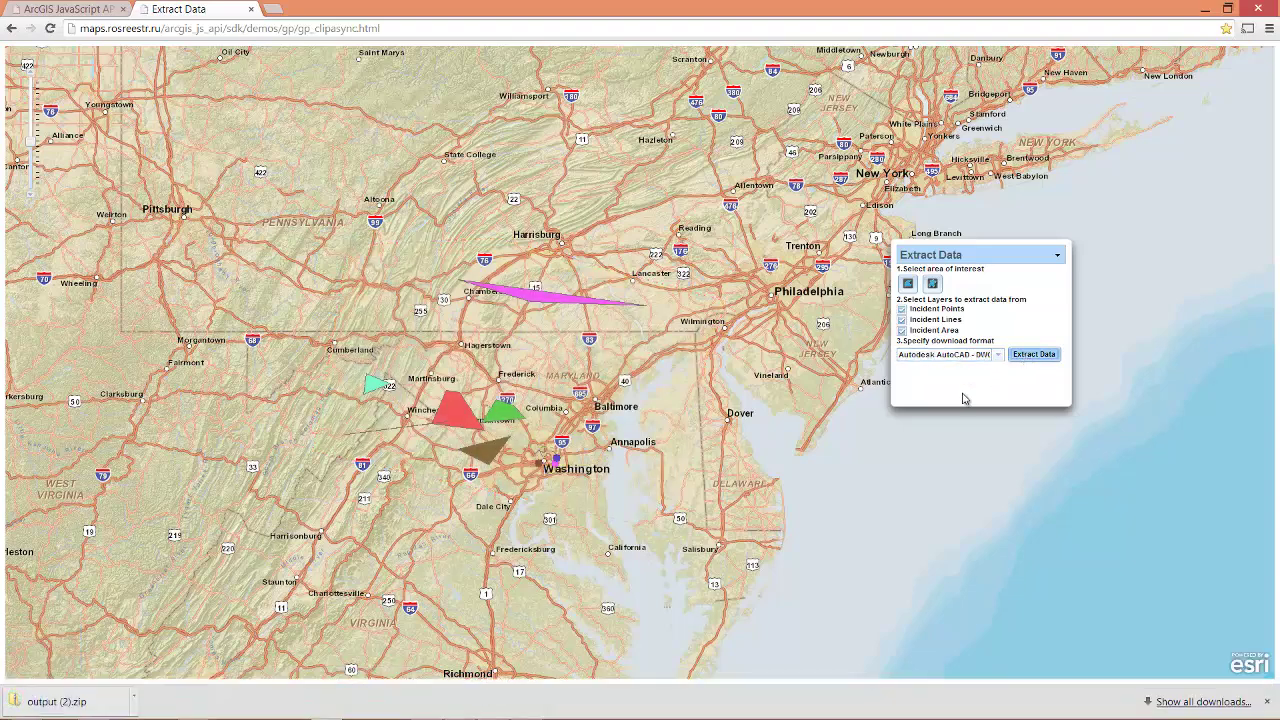
{"action": "left_click", "coordinate": [80, 707]}
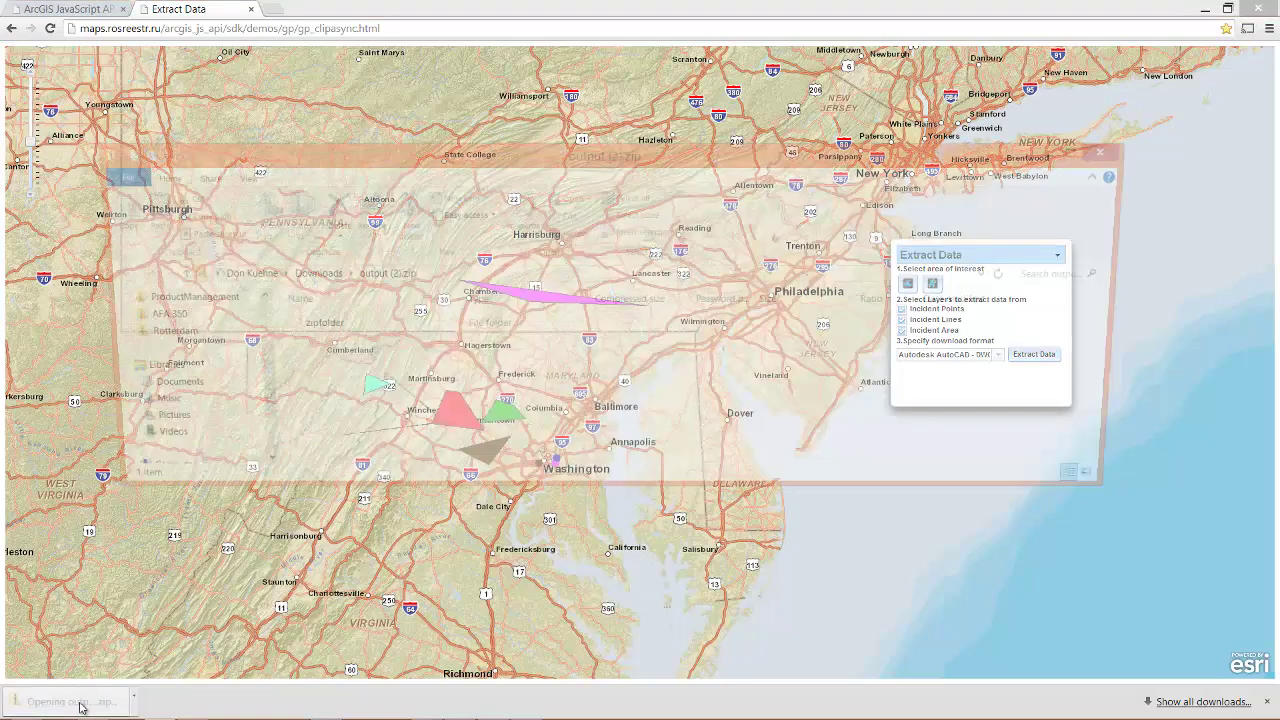
Step: Open the Incident_Areas DWG from zipfolder and add the World Street Map basemap beneath it
{"action": "double_click", "coordinate": [320, 329]}
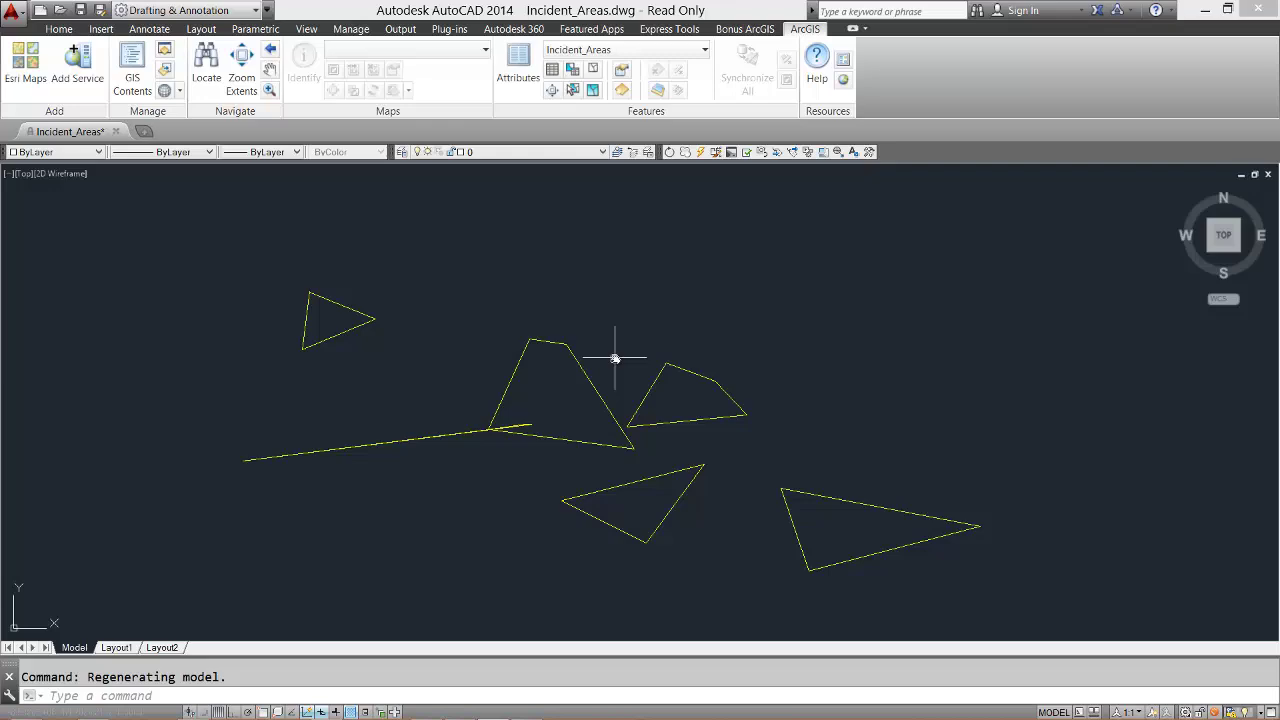
{"action": "left_click", "coordinate": [22, 78]}
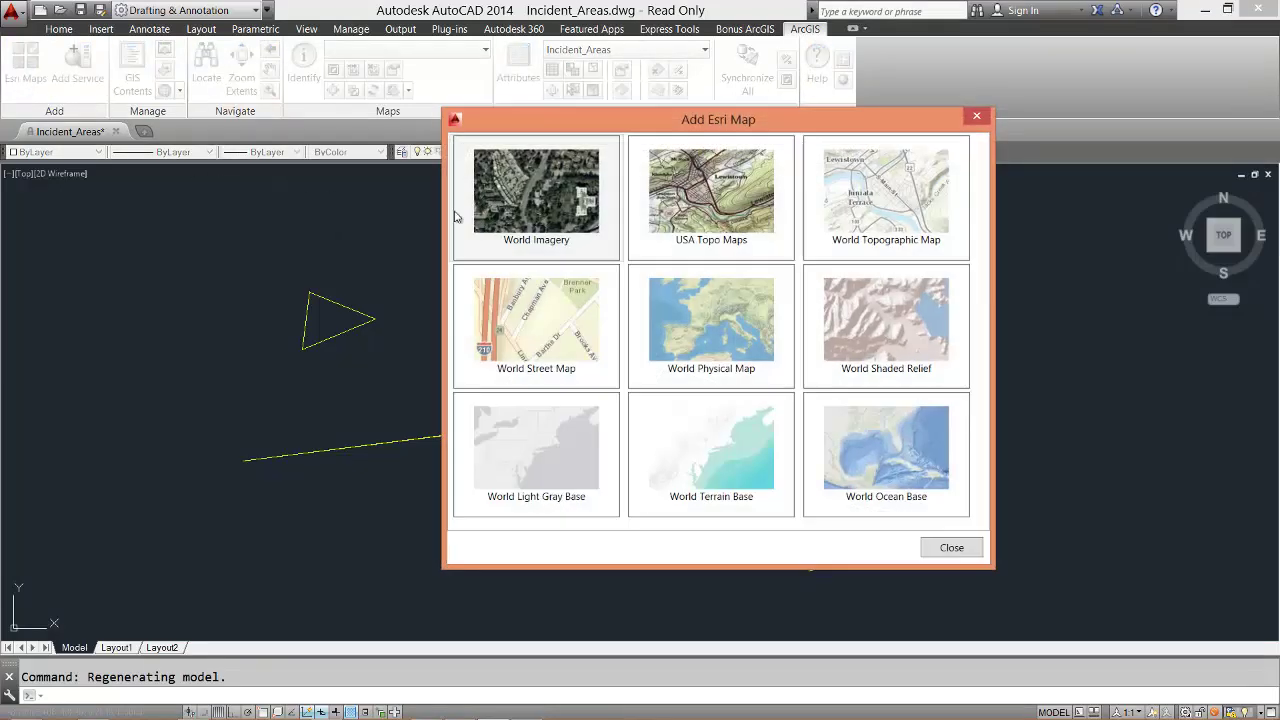
{"action": "left_click", "coordinate": [566, 322]}
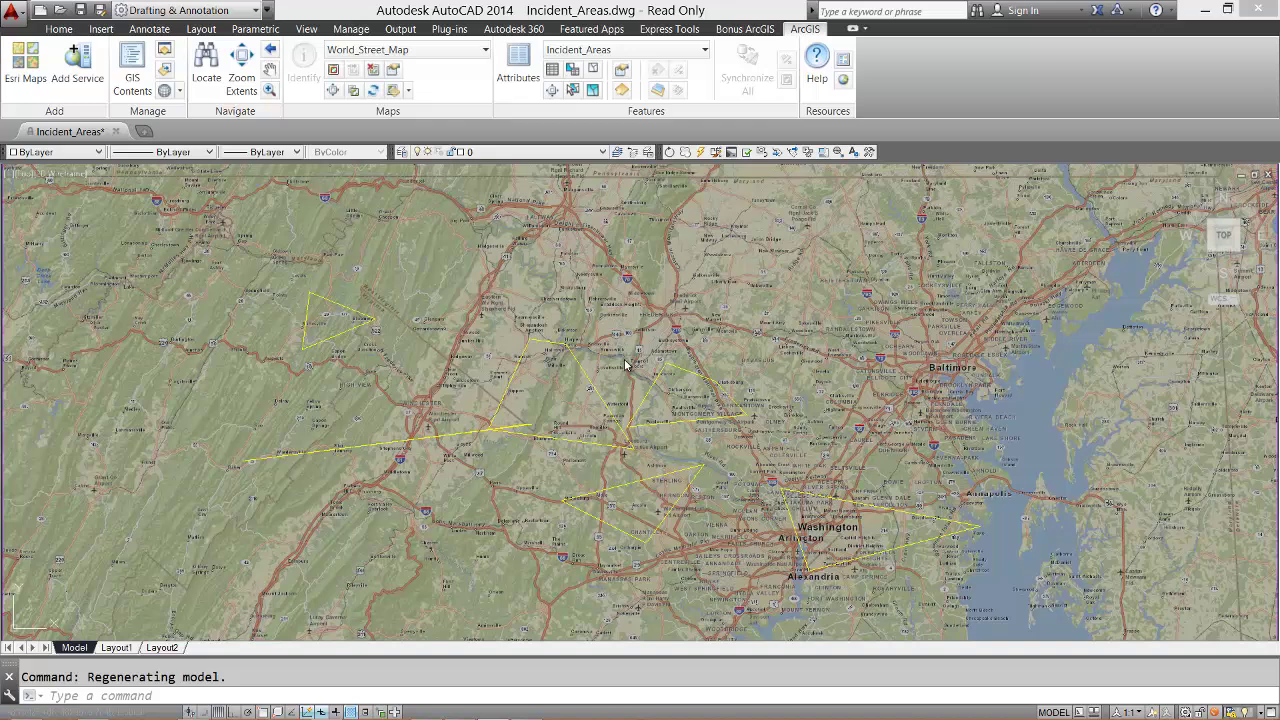
Step: Show one incident area polygon's attributes, enlarging the window to see every field
{"action": "left_click", "coordinate": [582, 373]}
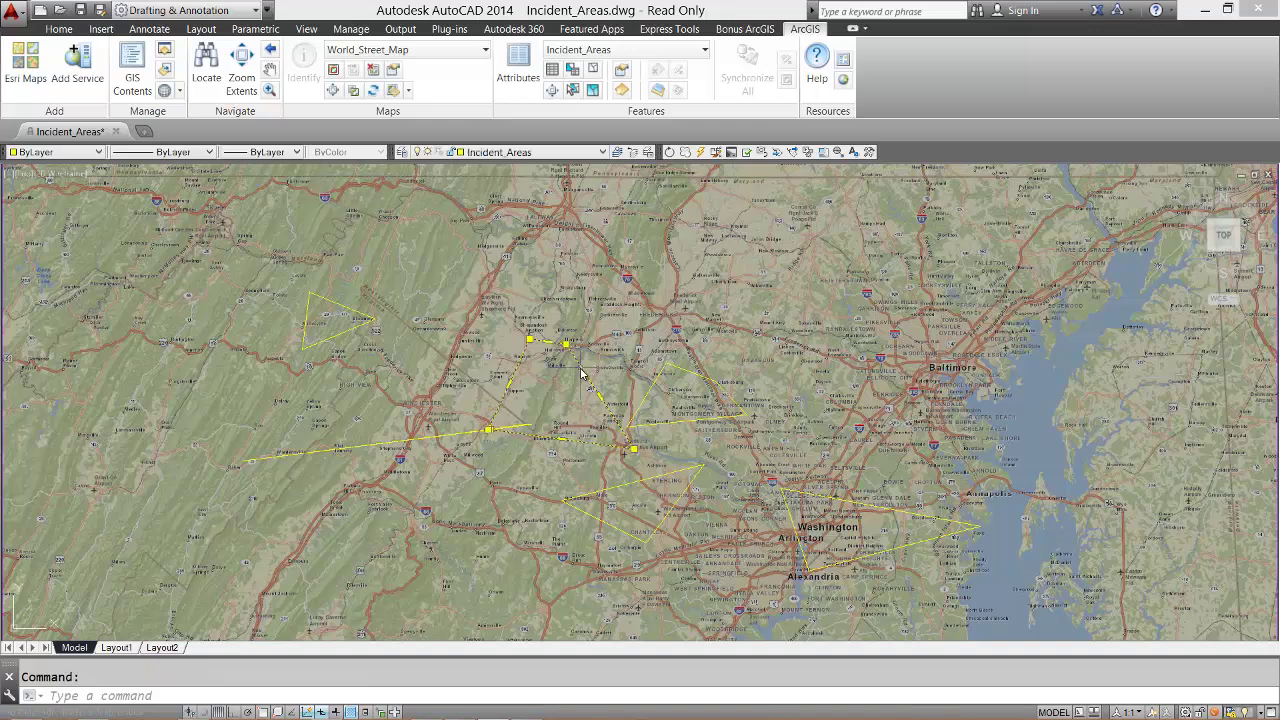
{"action": "left_click", "coordinate": [519, 65]}
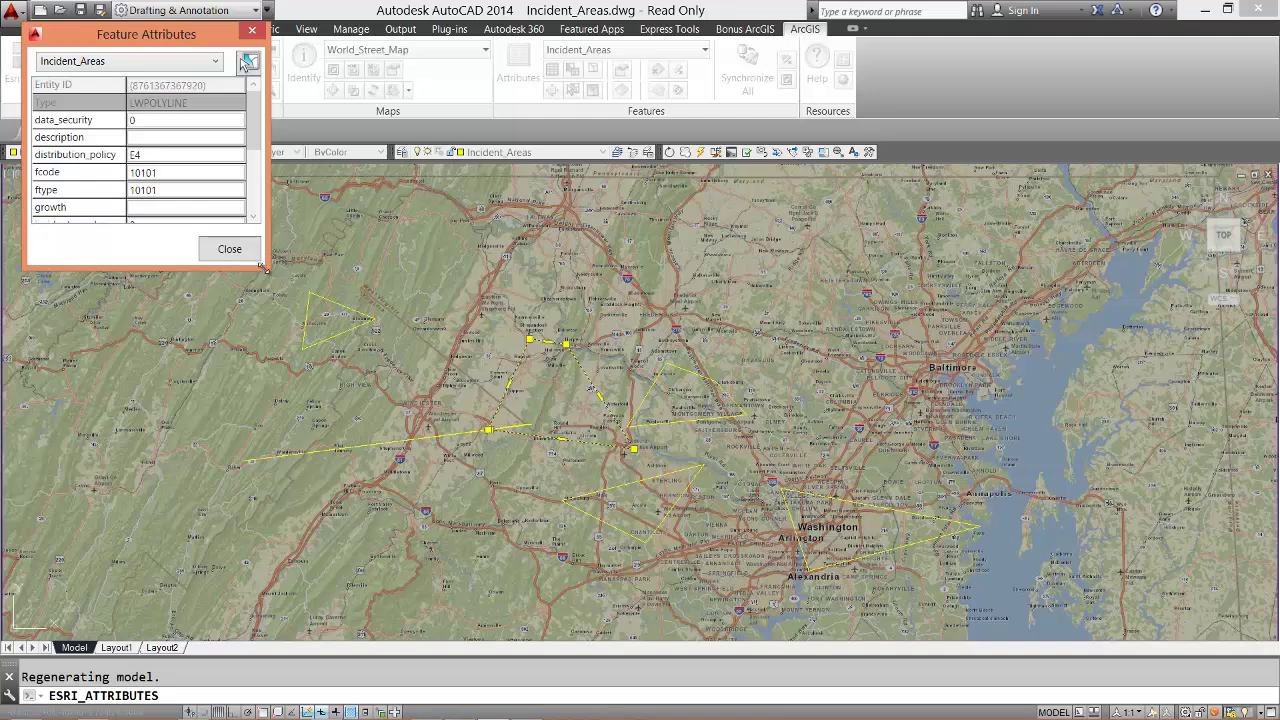
{"action": "left_click_drag", "start_coordinate": [268, 266], "coordinate": [386, 422]}
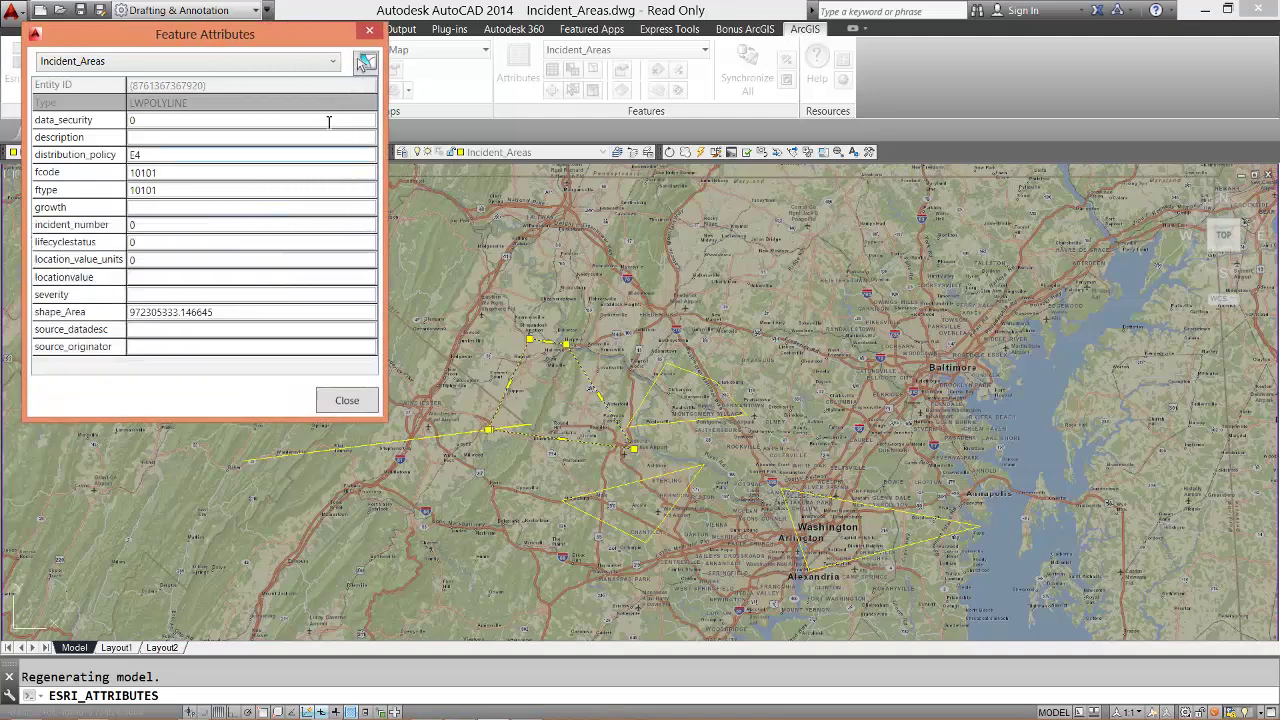